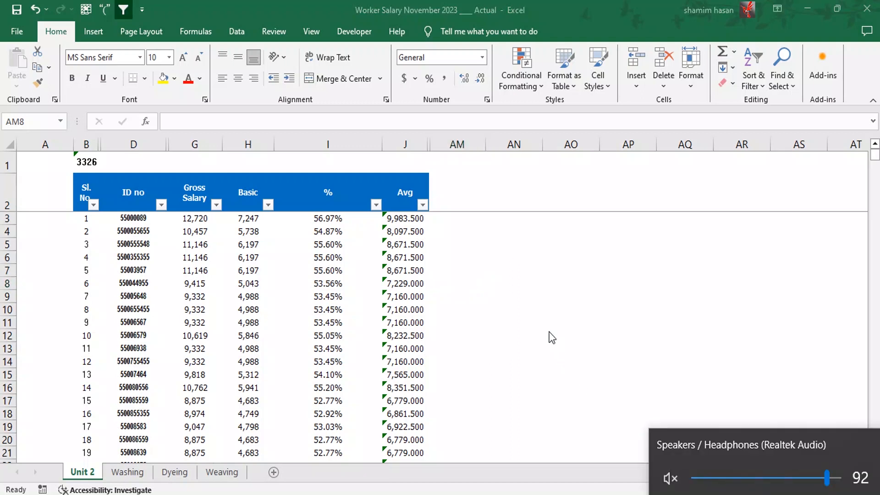
{"action": "left_click", "coordinate": [534, 266]}
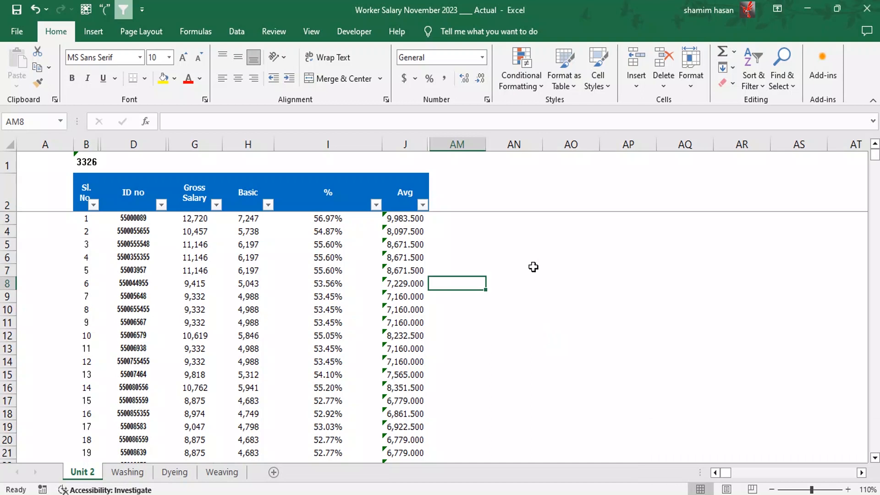
{"action": "left_click", "coordinate": [526, 86]}
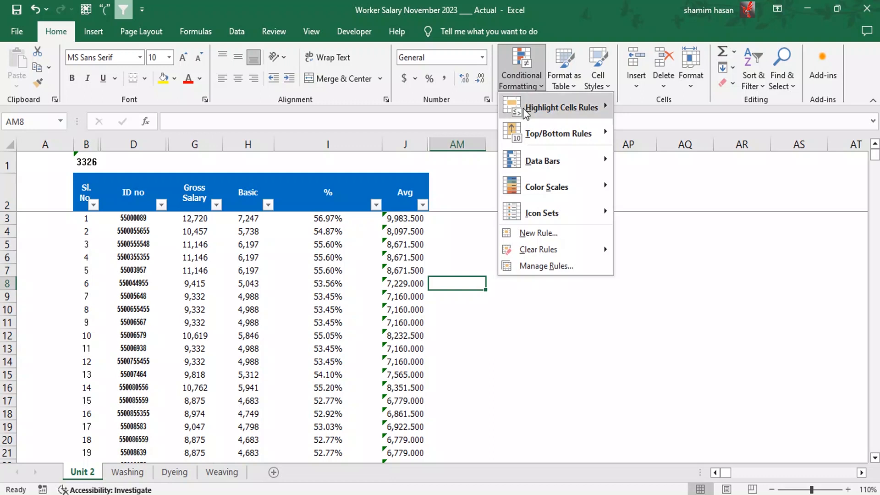
{"action": "mouse_move", "coordinate": [541, 137]}
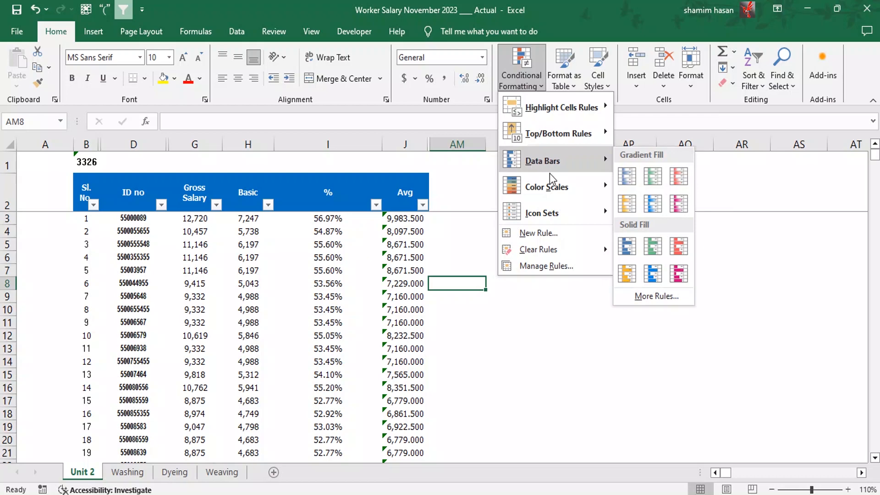
{"action": "mouse_move", "coordinate": [550, 192]}
{"action": "mouse_move", "coordinate": [552, 218]}
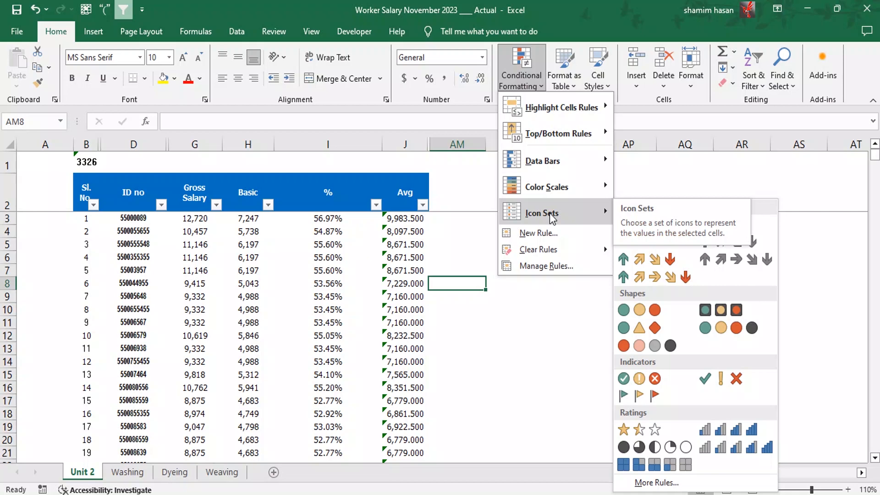
{"action": "mouse_move", "coordinate": [560, 173]}
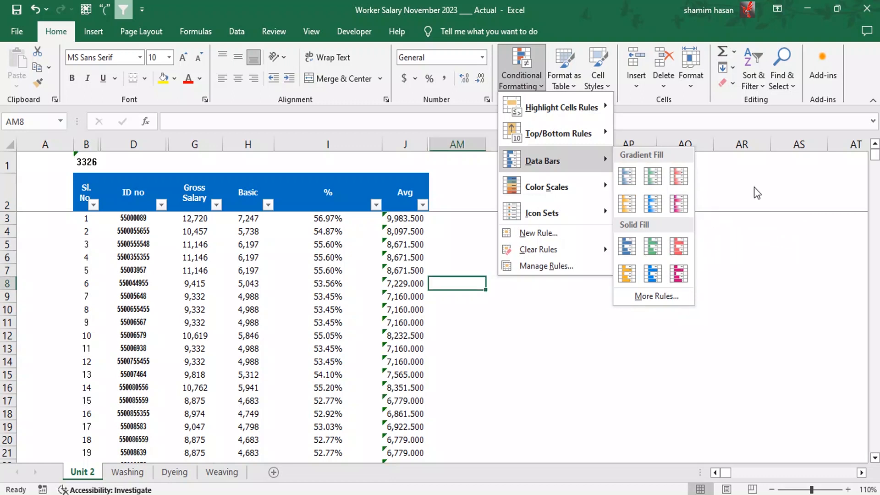
{"action": "left_click", "coordinate": [603, 327]}
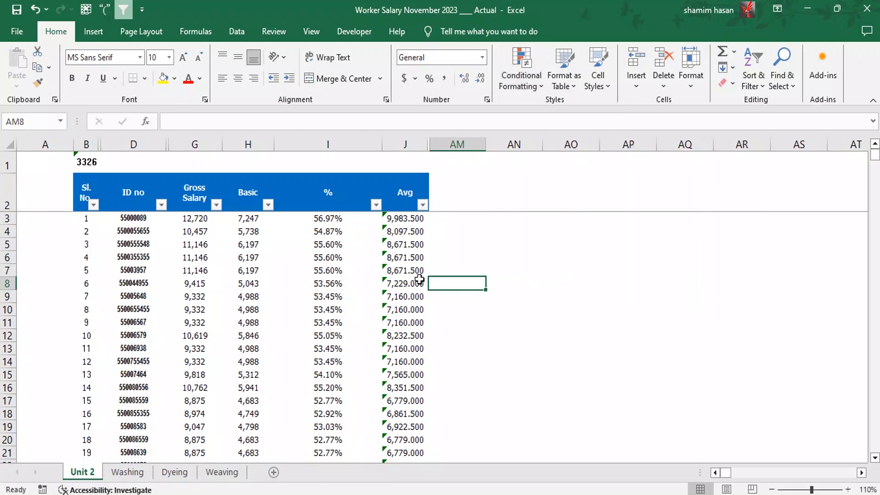
Apply orange gradient-fill data bars to the percentage cells I3:I19
{"action": "left_click_drag", "start_coordinate": [328, 218], "coordinate": [331, 430]}
{"action": "left_click", "coordinate": [529, 77]}
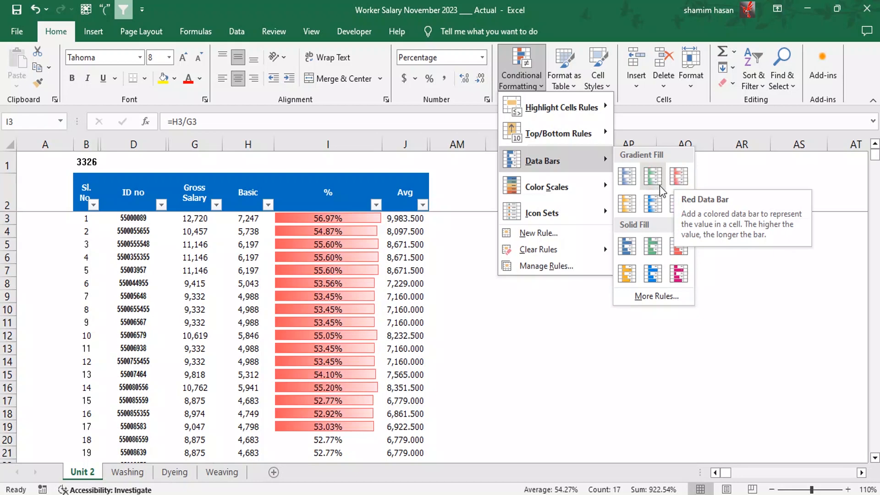
{"action": "left_click", "coordinate": [624, 204]}
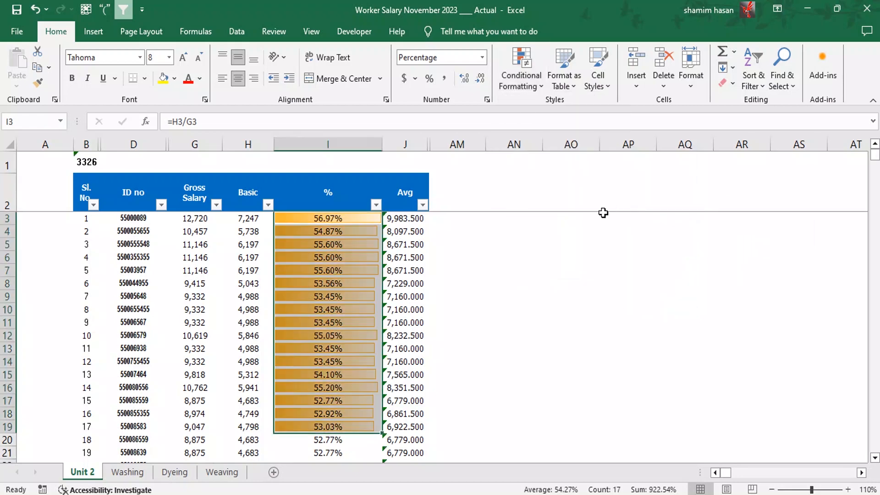
{"action": "left_click", "coordinate": [554, 292]}
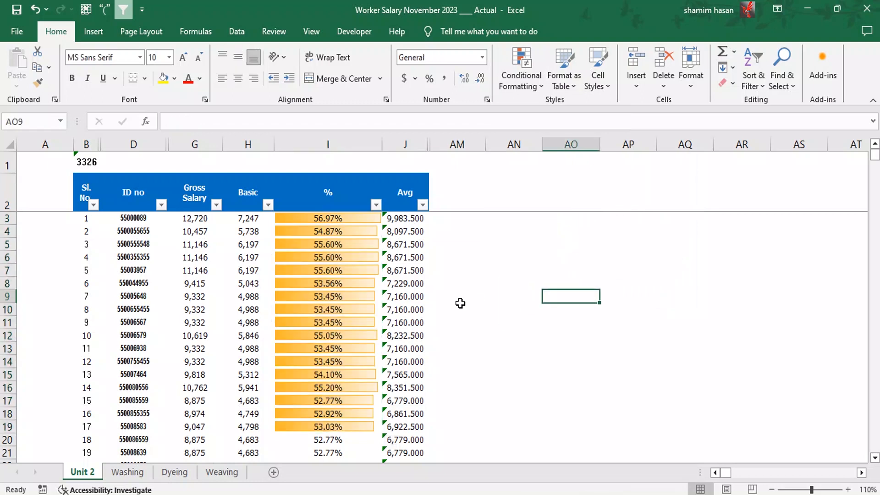
Review the rule types available for a new conditional formatting rule on I3:I19, without creating a rule
{"action": "left_click", "coordinate": [347, 255]}
{"action": "left_click_drag", "start_coordinate": [343, 222], "coordinate": [345, 426]}
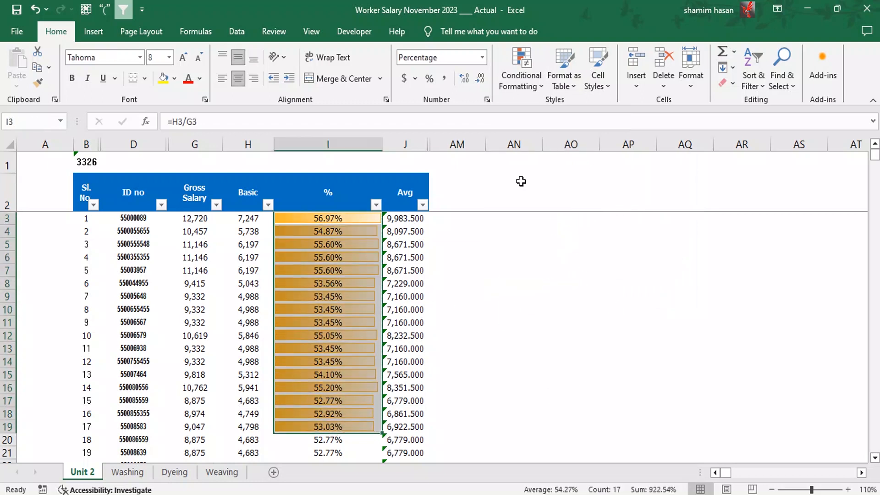
{"action": "left_click", "coordinate": [524, 91]}
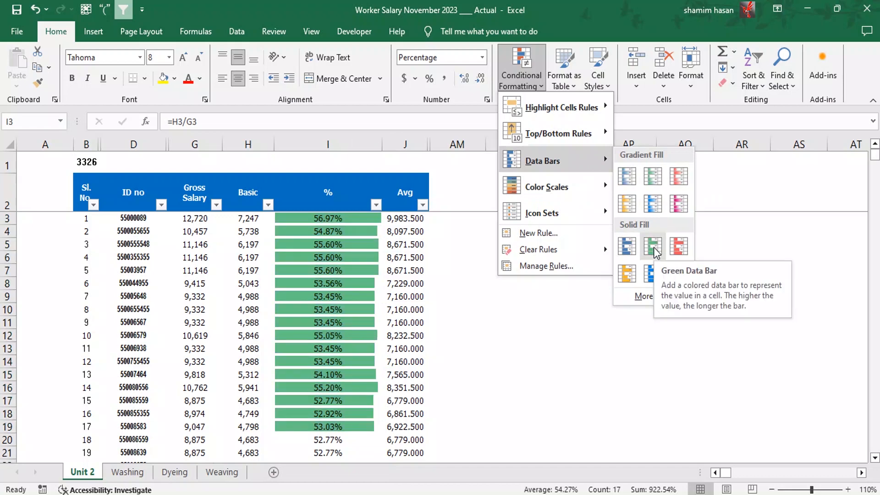
{"action": "left_click", "coordinate": [643, 296]}
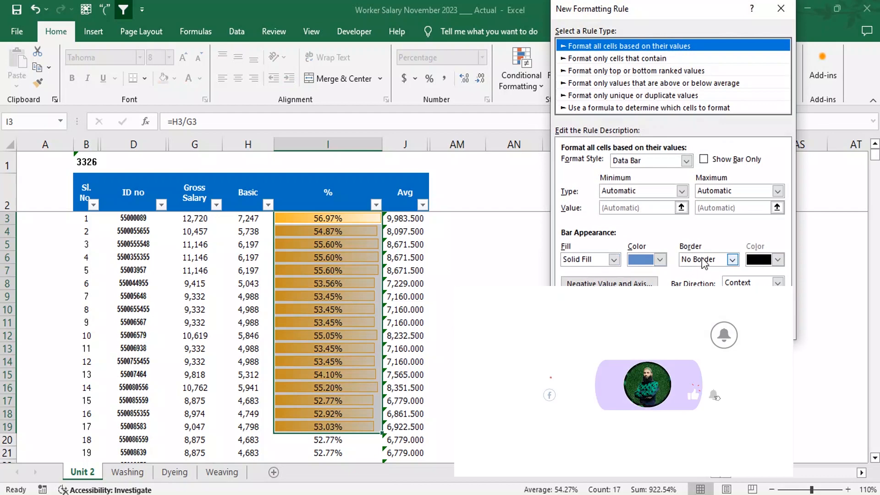
{"action": "left_click", "coordinate": [595, 59]}
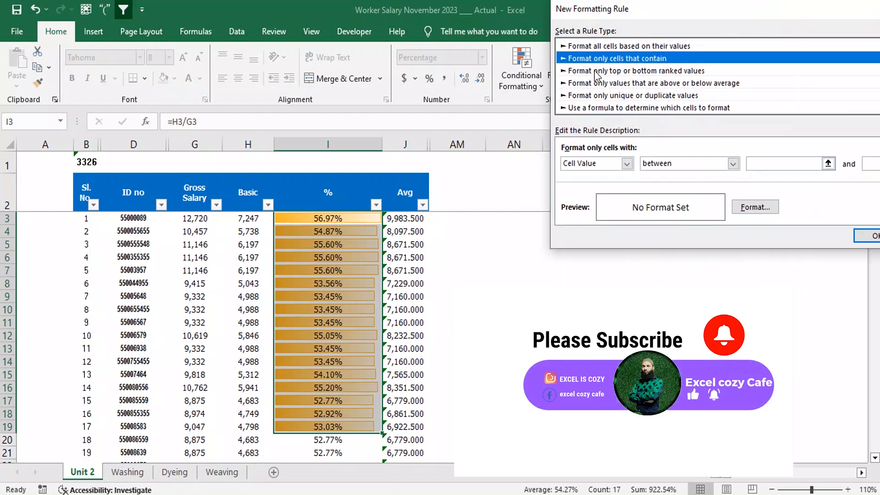
{"action": "left_click", "coordinate": [596, 71]}
{"action": "left_click", "coordinate": [597, 83]}
{"action": "left_click", "coordinate": [596, 95]}
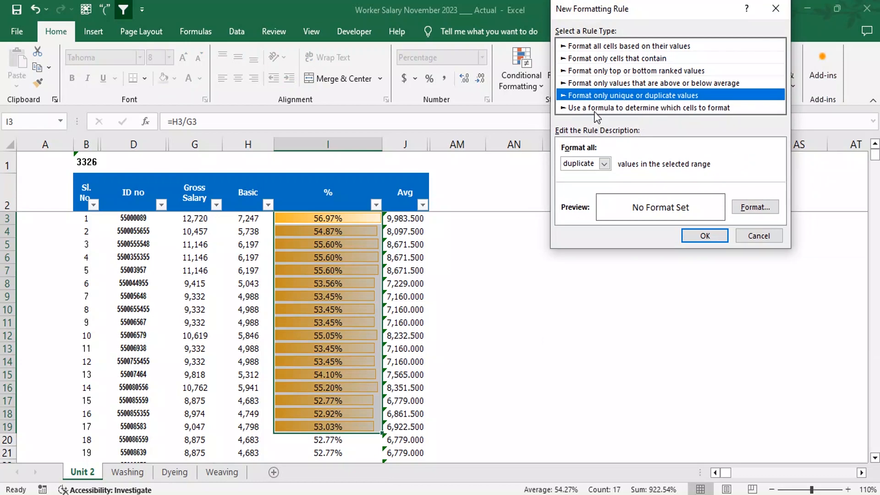
{"action": "left_click_drag", "start_coordinate": [664, 8], "coordinate": [654, 82]}
{"action": "left_click", "coordinate": [766, 83]}
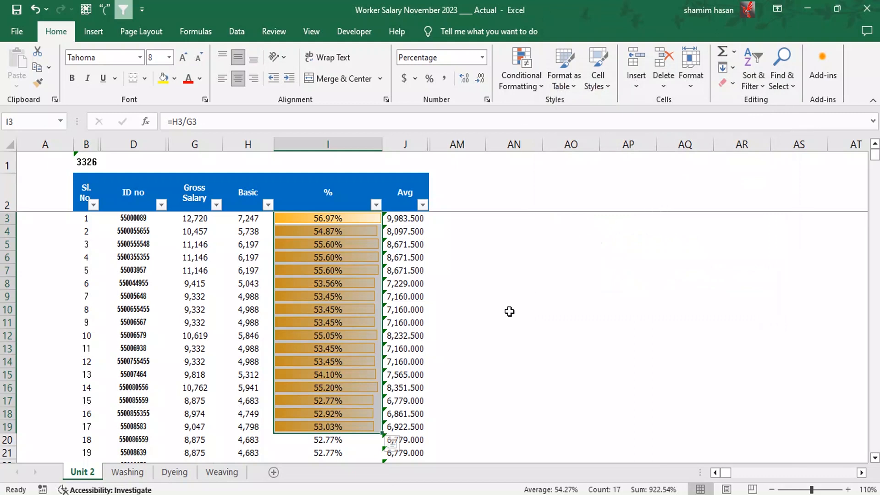
Undo the orange data bars and apply green solid-fill data bars to I3:I19 instead
{"action": "key", "text": "ctrl+z"}
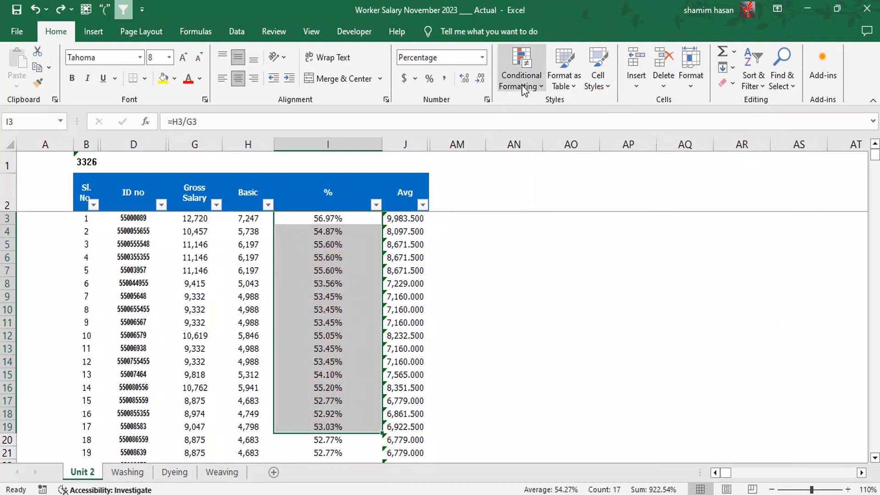
{"action": "left_click", "coordinate": [522, 84]}
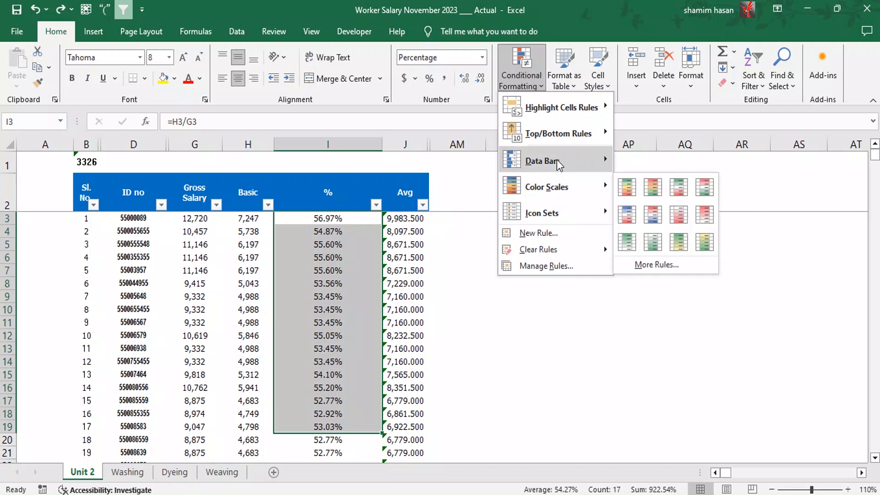
{"action": "mouse_move", "coordinate": [558, 197]}
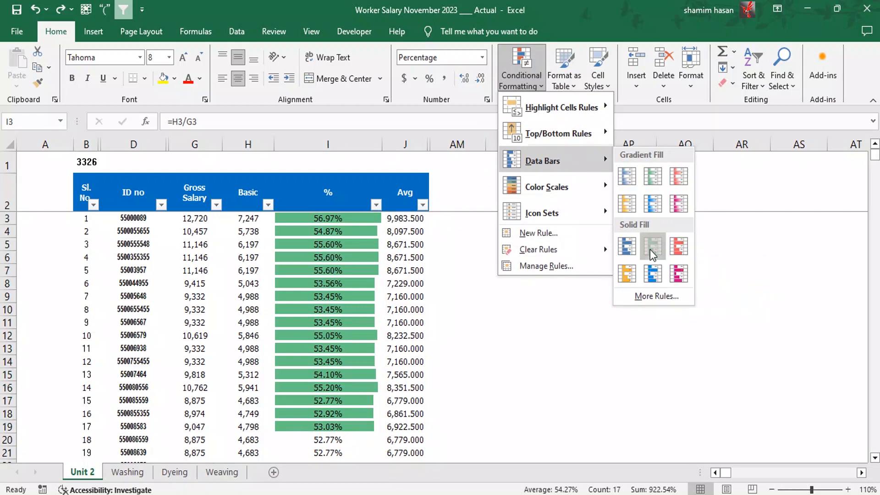
{"action": "left_click", "coordinate": [651, 247]}
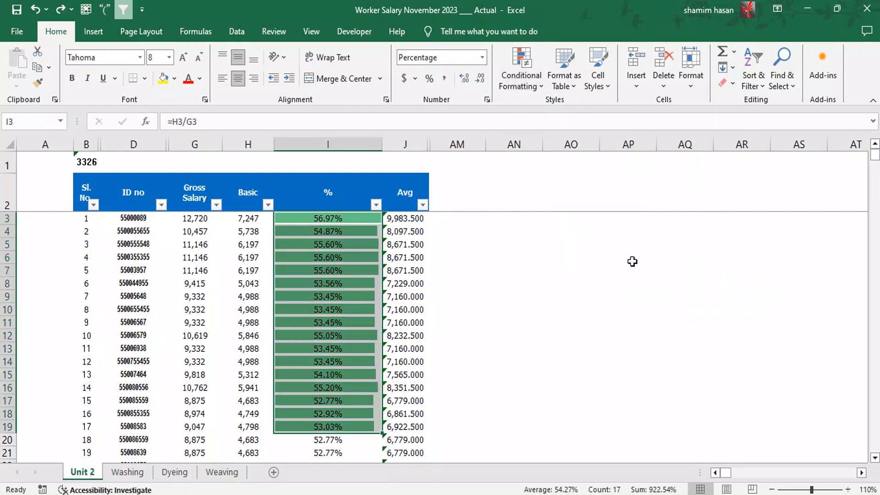
Apply red gradient-fill data bars to the percentage cells I3:I19
{"action": "left_click", "coordinate": [538, 88]}
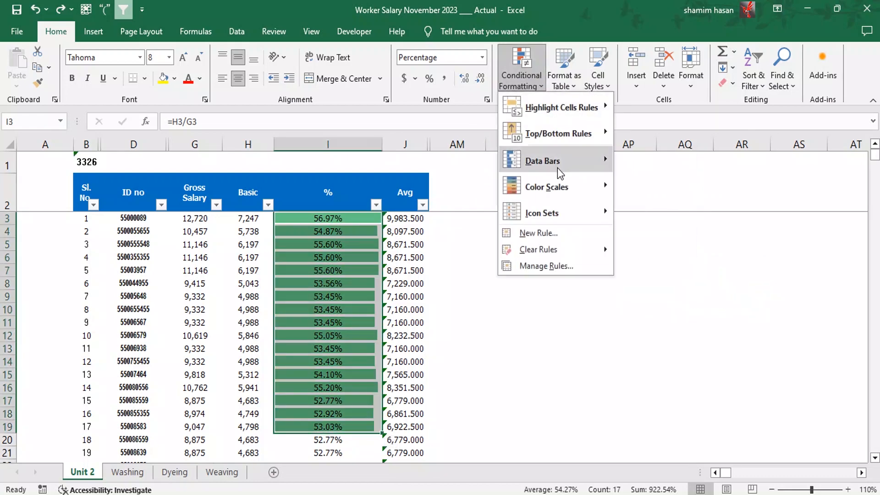
{"action": "mouse_move", "coordinate": [559, 165]}
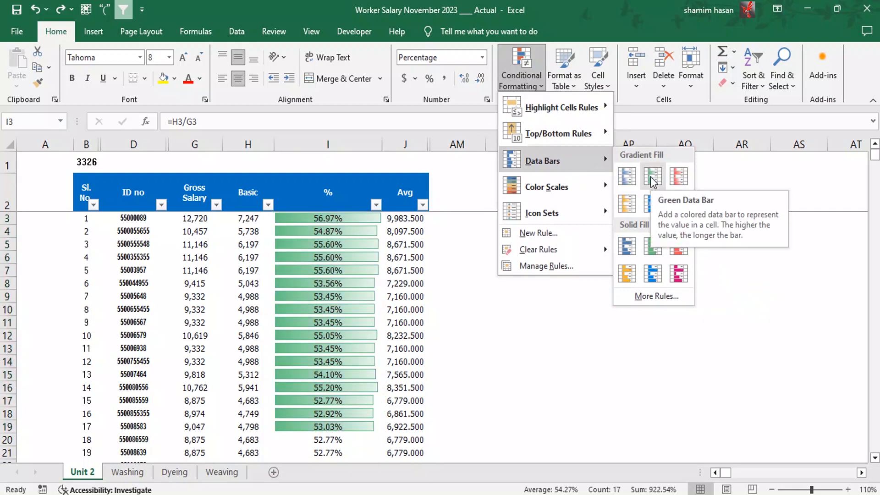
{"action": "left_click", "coordinate": [676, 183]}
{"action": "left_click", "coordinate": [571, 257]}
{"action": "left_click", "coordinate": [339, 232]}
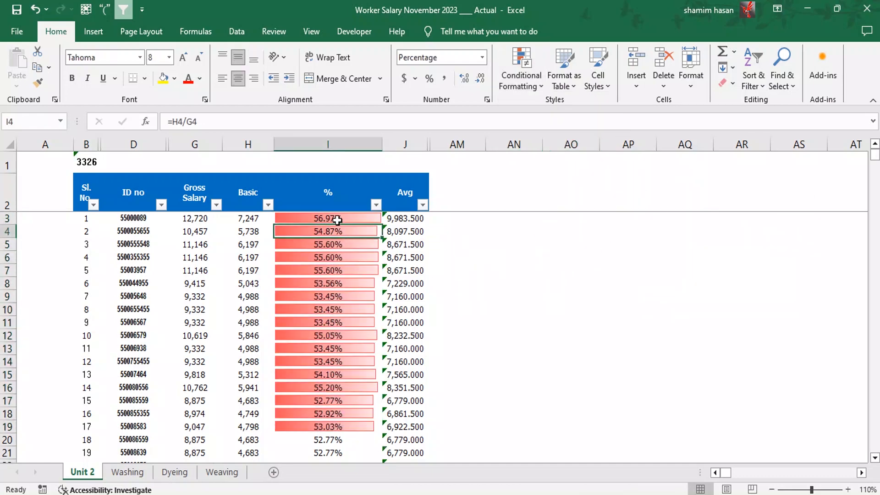
{"action": "left_click", "coordinate": [337, 220]}
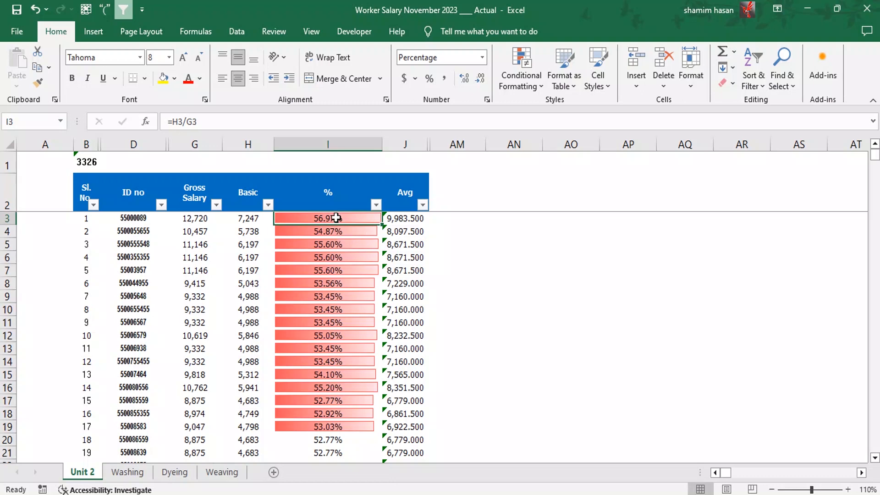
{"action": "left_click_drag", "start_coordinate": [338, 218], "coordinate": [339, 426]}
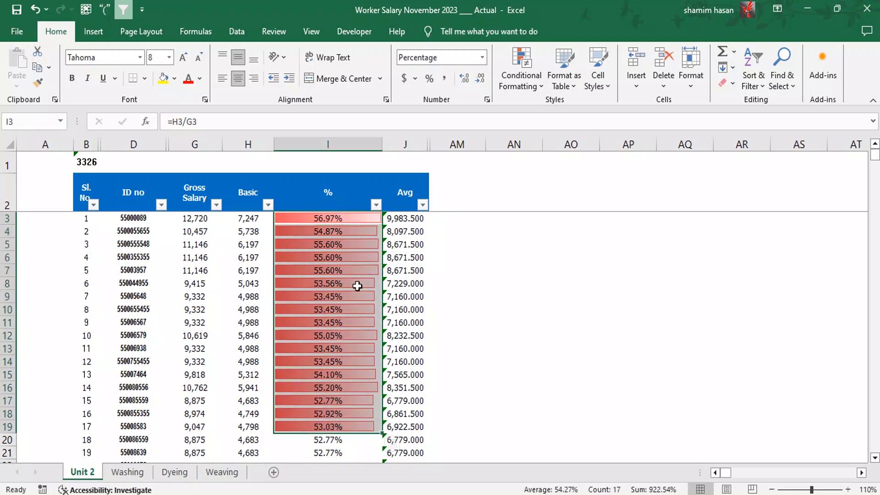
{"action": "left_click", "coordinate": [326, 270]}
{"action": "left_click", "coordinate": [340, 231]}
Set the percentage in cell I3 to 10% and in cell I4 to 25%
{"action": "left_click", "coordinate": [332, 220]}
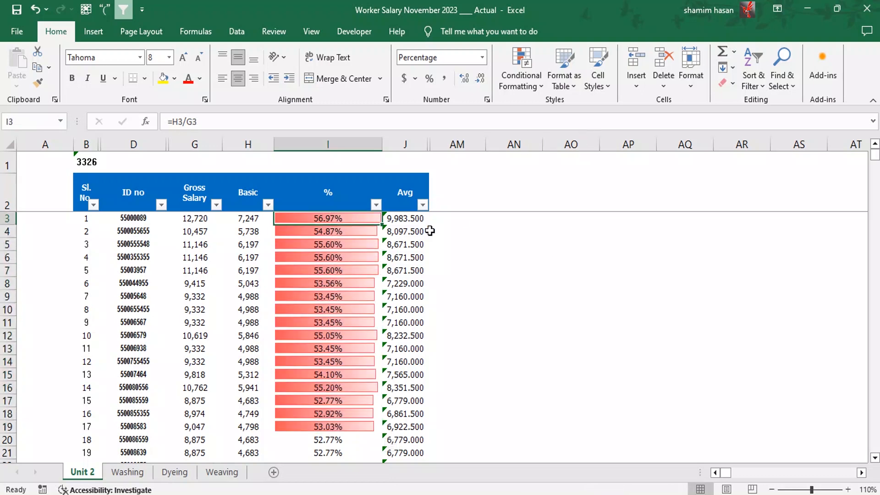
{"action": "type", "text": "10"}
{"action": "key", "text": "Return"}
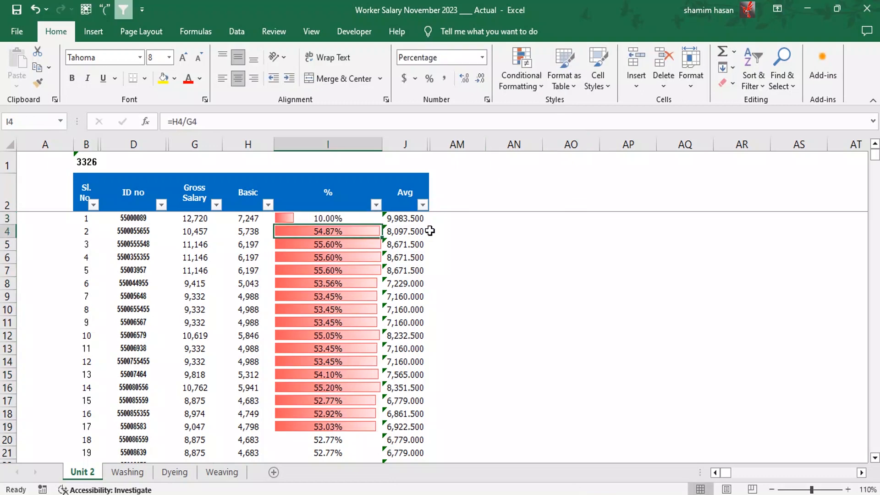
{"action": "key", "text": "Up"}
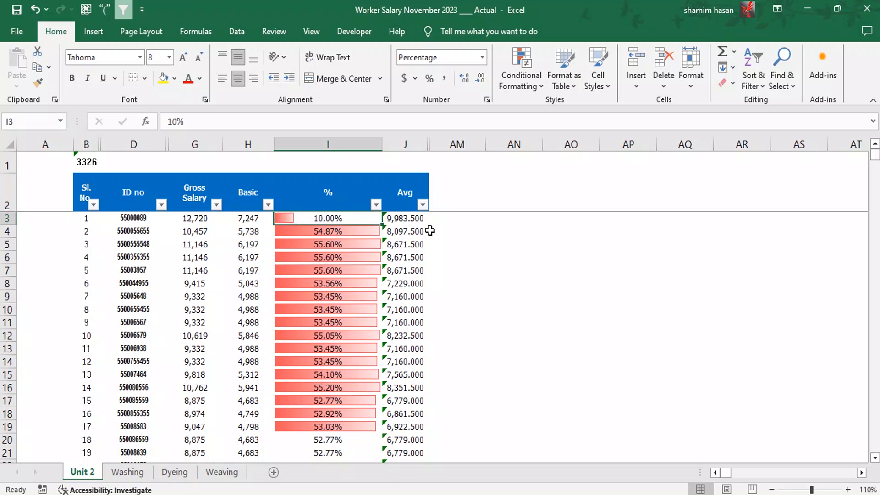
{"action": "left_click", "coordinate": [344, 234]}
{"action": "type", "text": "25"}
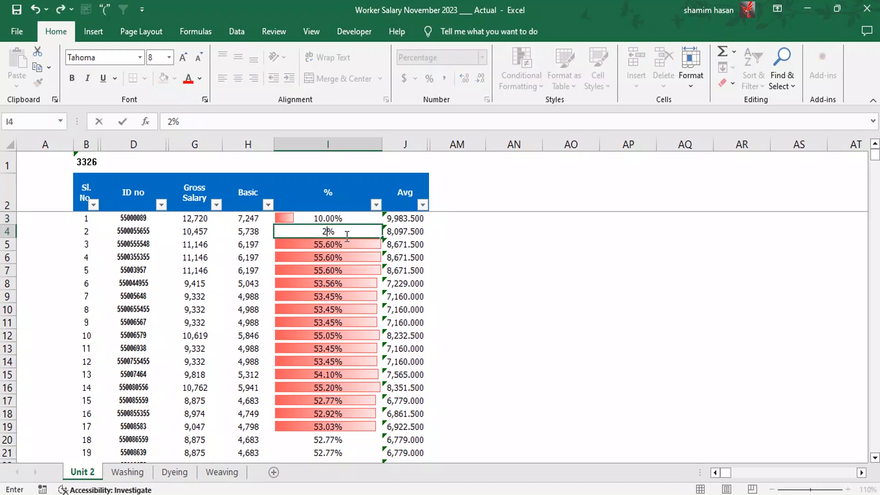
{"action": "key", "text": "Return"}
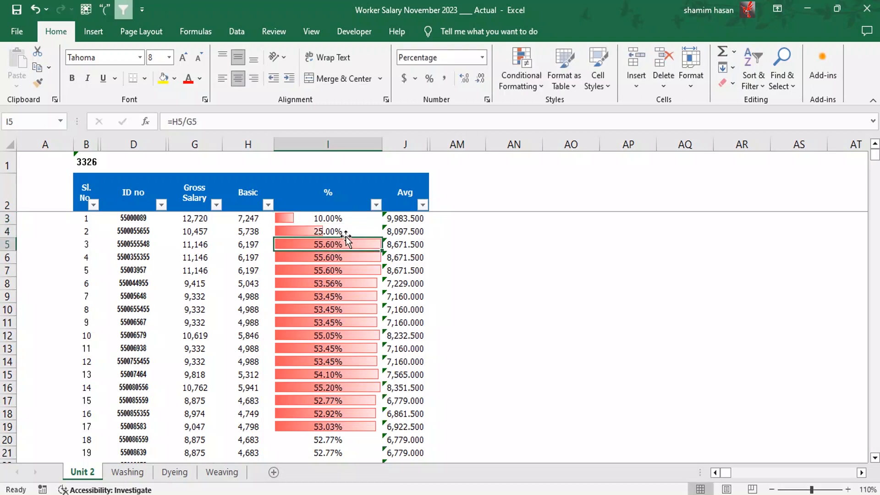
{"action": "key", "text": "Up"}
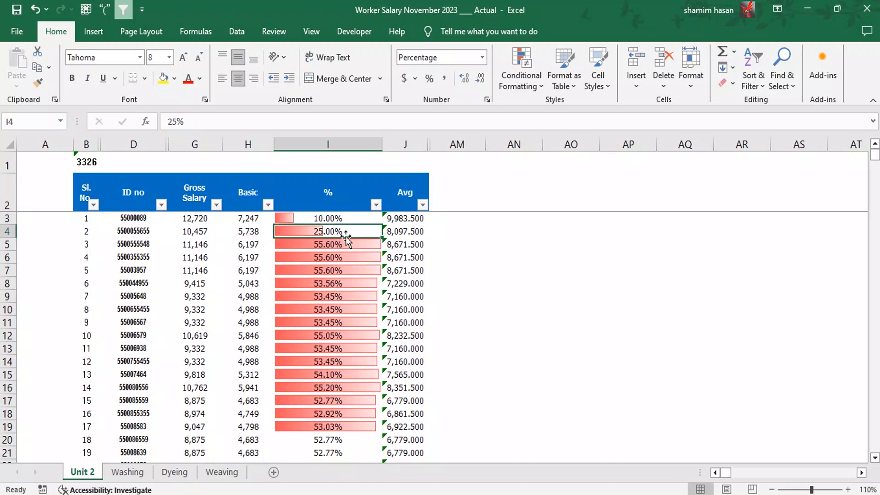
Set the percentage in cell I5 to 35% and in cell I6 to 45%
{"action": "key", "text": "Down"}
{"action": "type", "text": "35"}
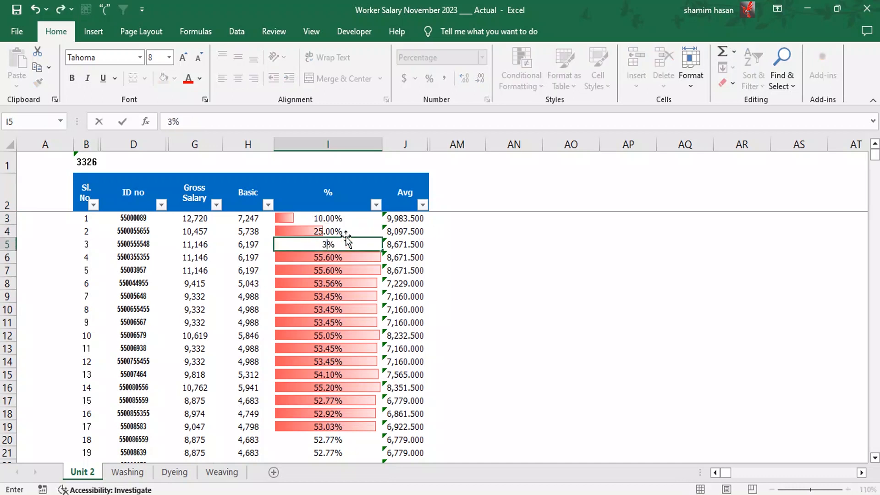
{"action": "key", "text": "Return"}
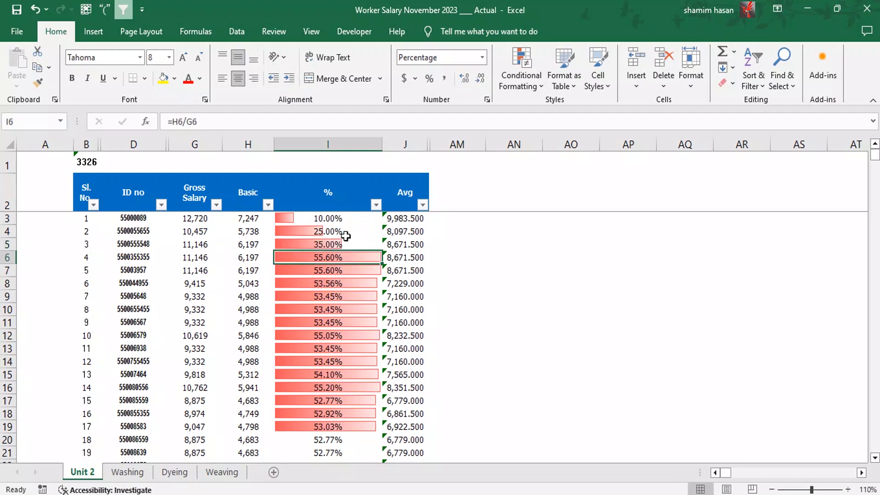
{"action": "key", "text": "F2"}
{"action": "type", "text": "45"}
{"action": "key", "text": "Return"}
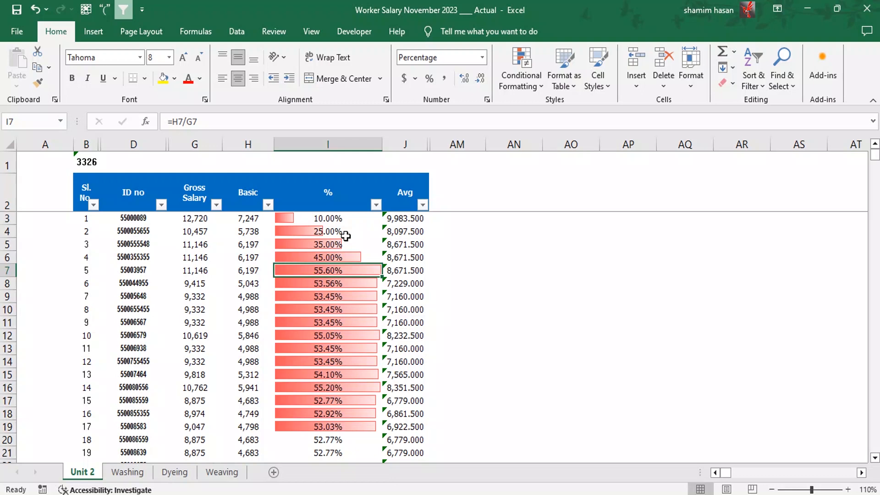
{"action": "key", "text": "Up"}
{"action": "key", "text": "Up"}
{"action": "key", "text": "Up"}
{"action": "key", "text": "Up"}
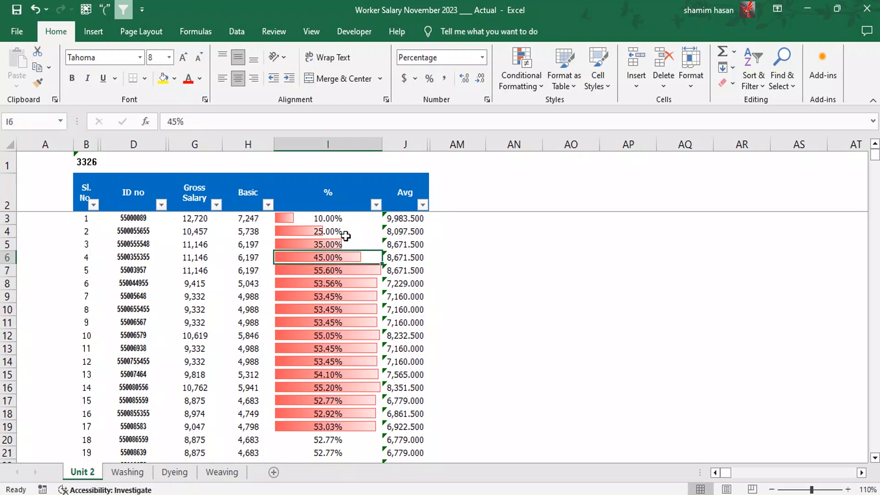
{"action": "key", "text": "Down"}
{"action": "key", "text": "Down"}
{"action": "key", "text": "Down"}
{"action": "key", "text": "Down"}
{"action": "key", "text": "Down"}
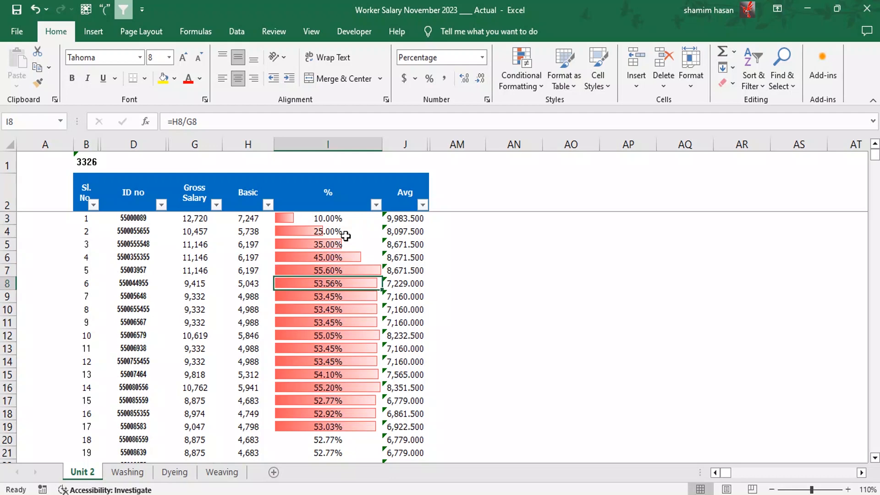
Start a new formatting rule for I3:I19, trying the 2-Color Scale style and settling on 3-Color Scale
{"action": "left_click_drag", "start_coordinate": [328, 219], "coordinate": [327, 426]}
{"action": "left_click", "coordinate": [521, 69]}
{"action": "mouse_move", "coordinate": [551, 161]}
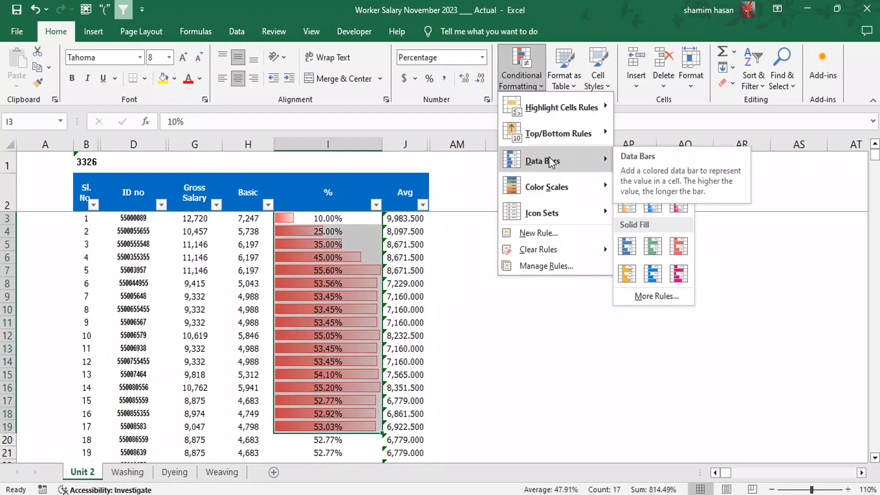
{"action": "left_click", "coordinate": [651, 296]}
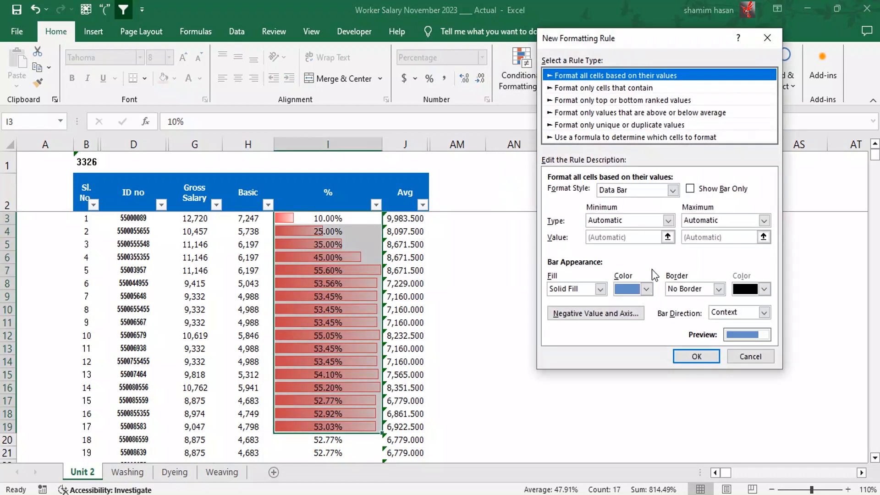
{"action": "left_click", "coordinate": [672, 190]}
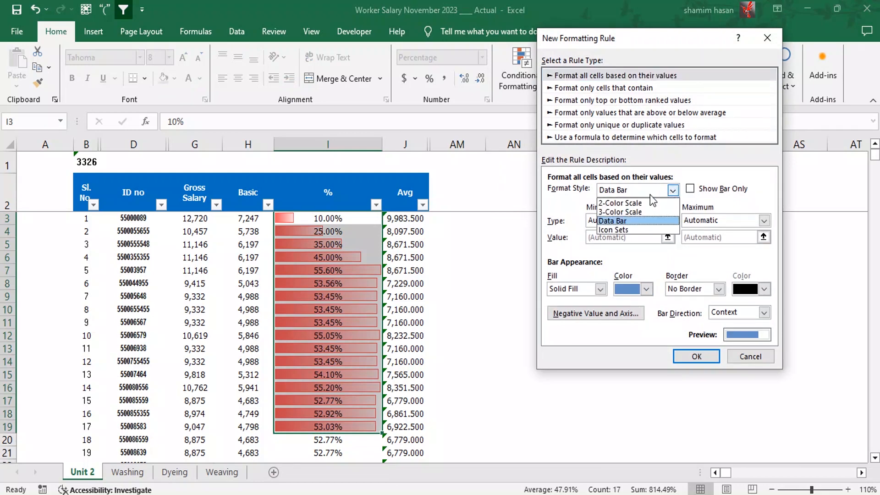
{"action": "left_click", "coordinate": [644, 203]}
{"action": "left_click", "coordinate": [673, 191]}
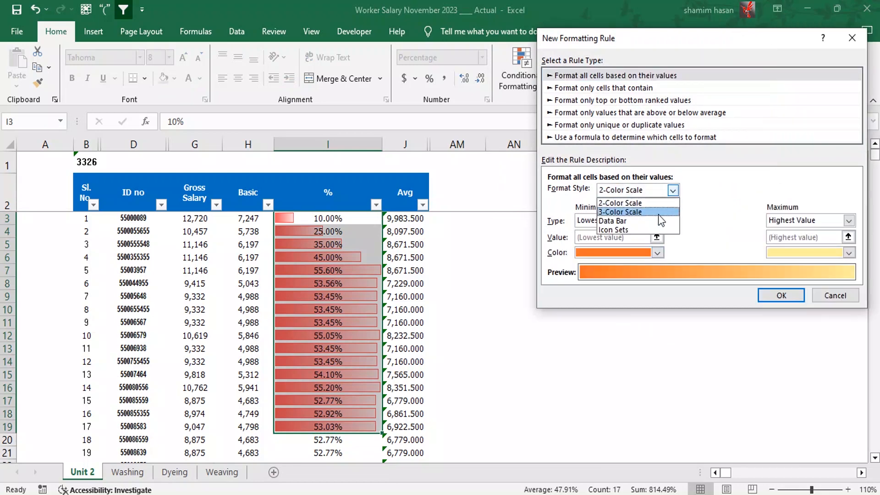
{"action": "left_click", "coordinate": [636, 212]}
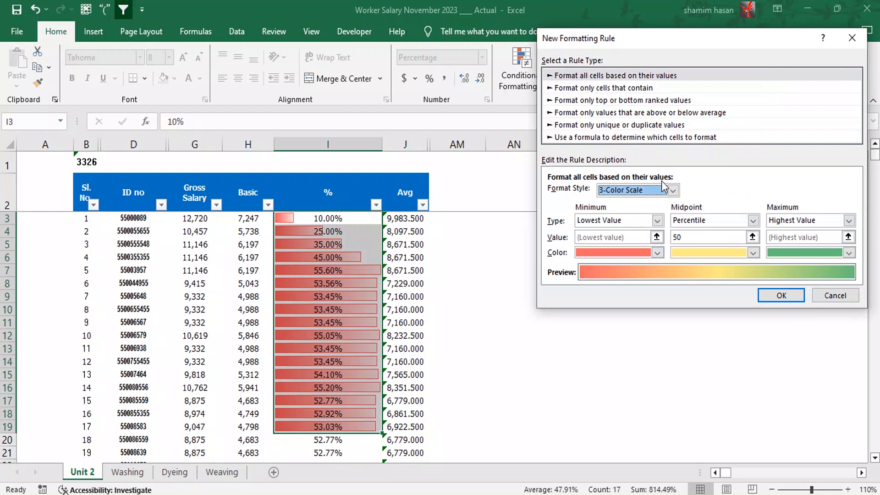
Apply the 3-color scale rule to I3:I19 with a midpoint at percentile 50 and Highest Value as the maximum
{"action": "left_click", "coordinate": [672, 191]}
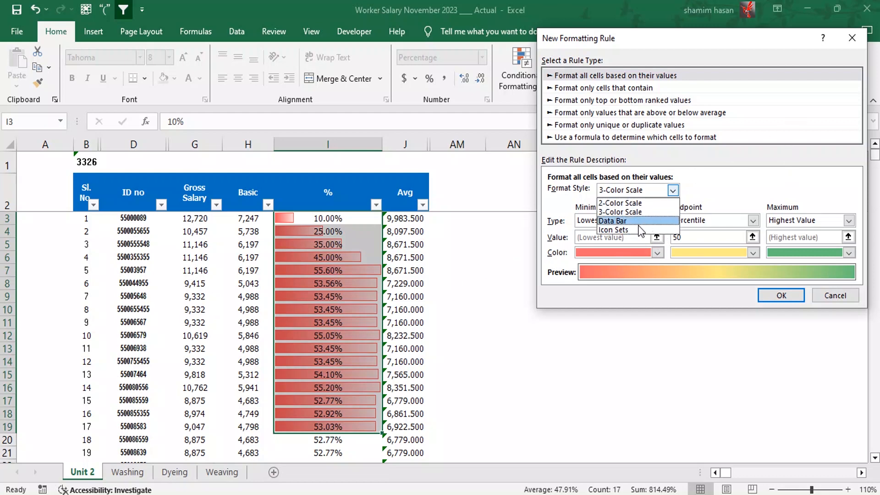
{"action": "left_click", "coordinate": [777, 167]}
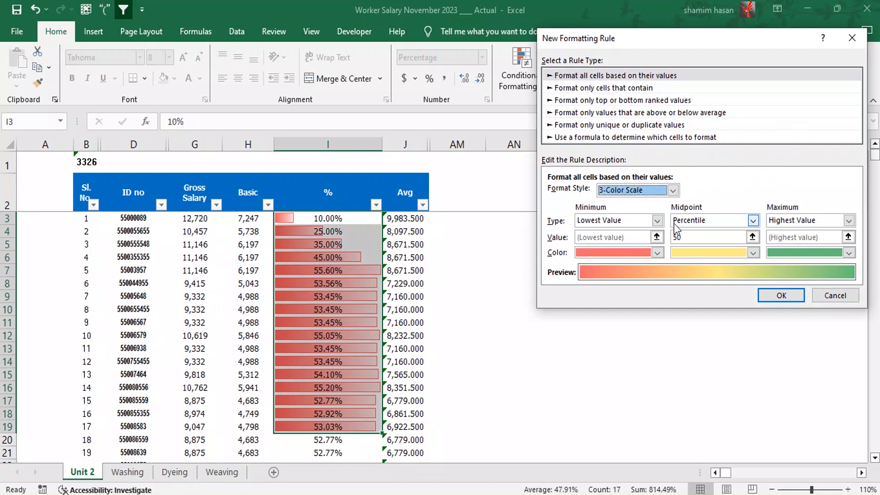
{"action": "left_click", "coordinate": [754, 222]}
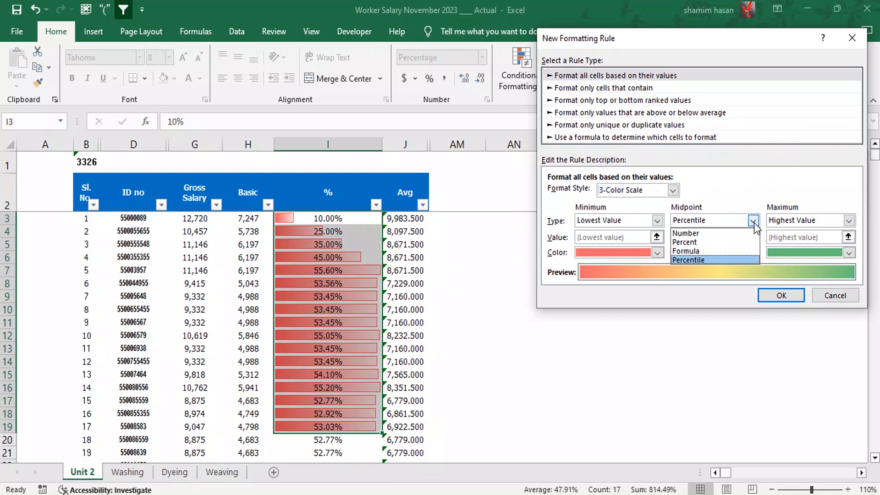
{"action": "left_click", "coordinate": [801, 221]}
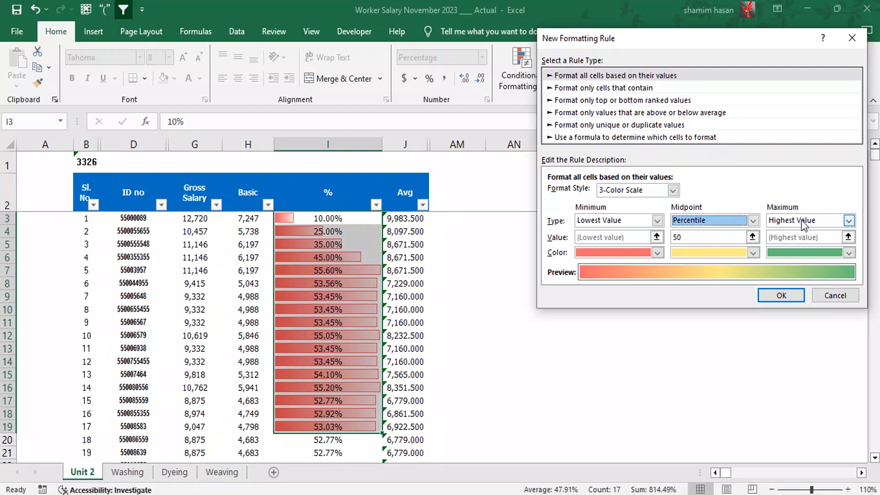
{"action": "left_click", "coordinate": [801, 221]}
{"action": "left_click", "coordinate": [796, 230]}
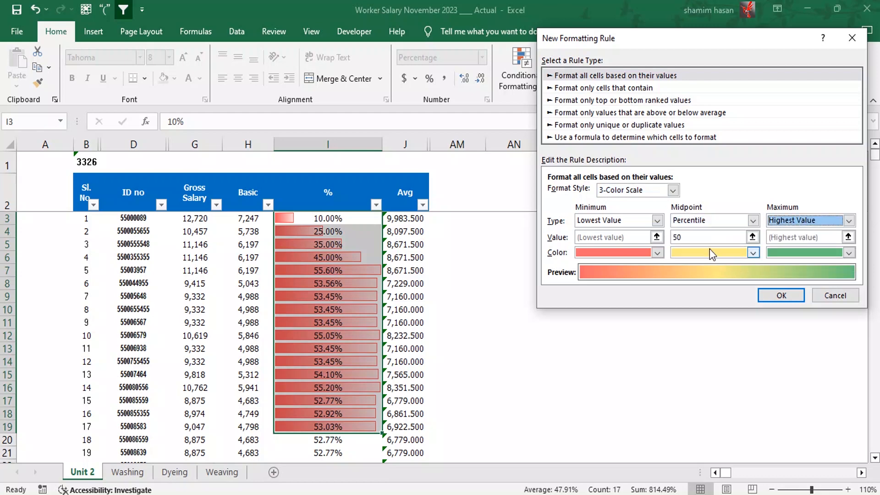
{"action": "double_click", "coordinate": [703, 236]}
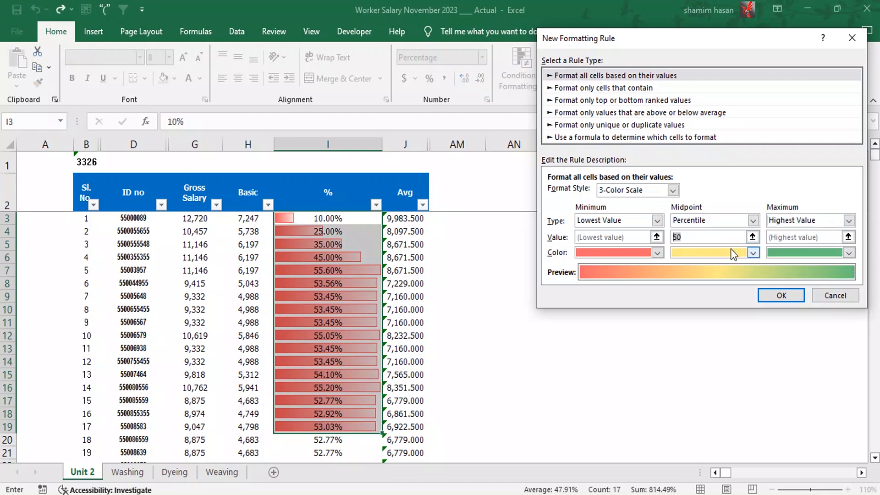
{"action": "type", "text": "35"}
{"action": "left_click", "coordinate": [753, 220]}
{"action": "left_click", "coordinate": [781, 295]}
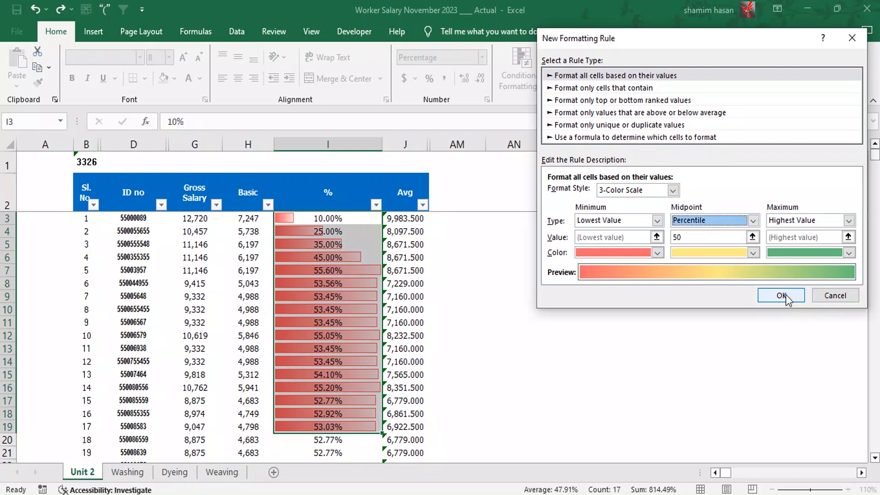
{"action": "left_click", "coordinate": [781, 295]}
Undo the recent changes back to the green solid-fill data bars and the original percentage formulas in I3:I19
{"action": "left_click", "coordinate": [337, 336]}
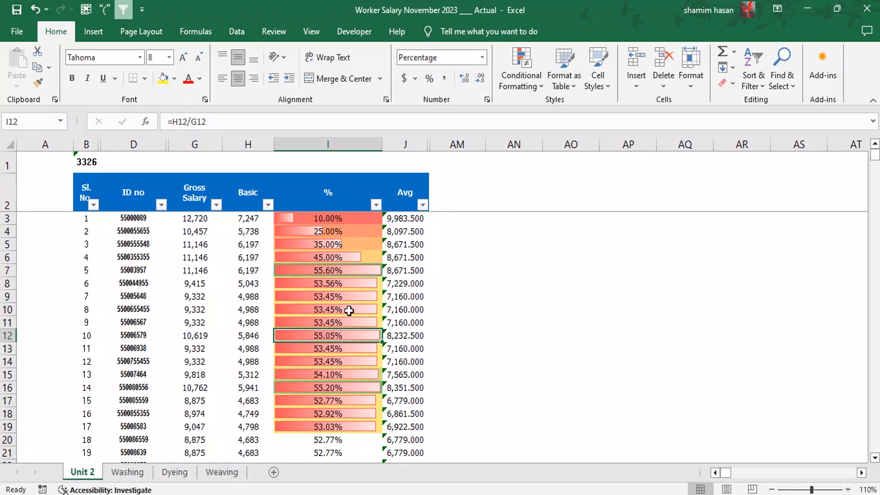
{"action": "key", "text": "ctrl+q"}
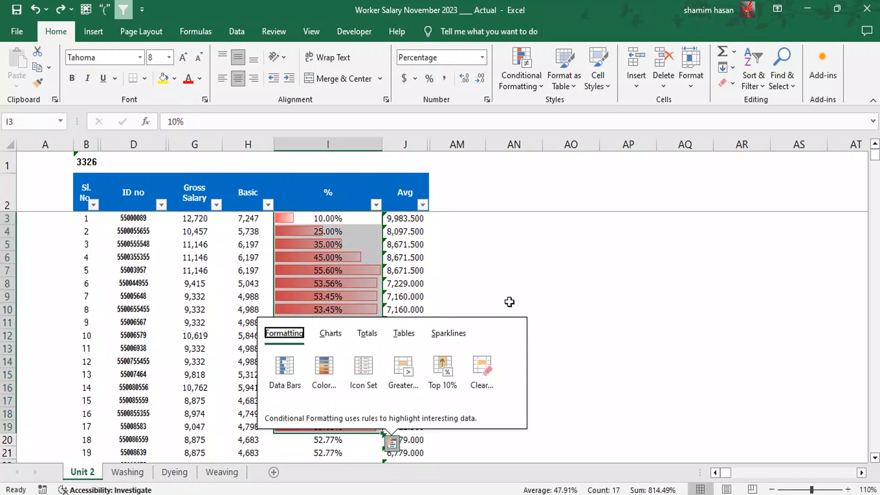
{"action": "left_click", "coordinate": [508, 298]}
{"action": "left_click", "coordinate": [349, 281]}
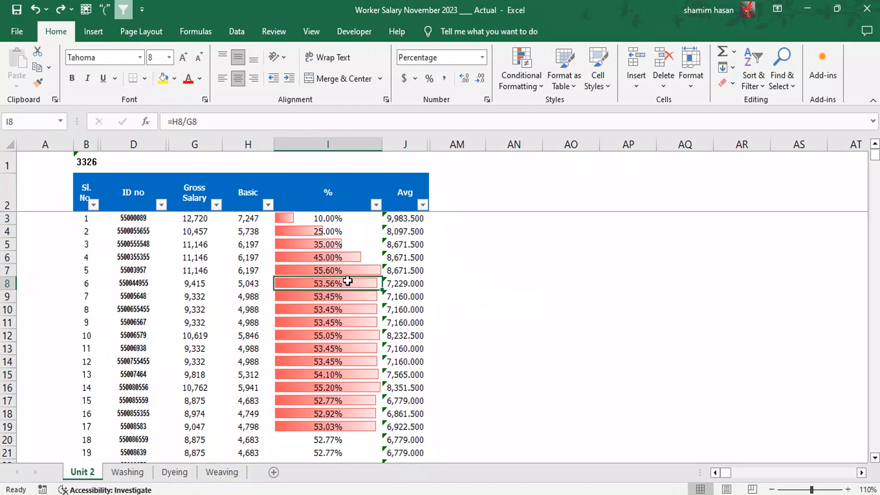
{"action": "left_click", "coordinate": [536, 85]}
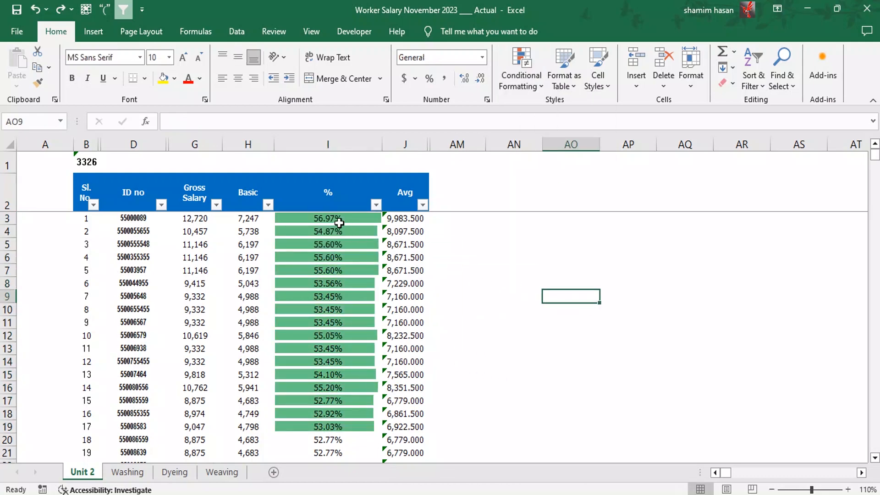
Apply the Green - White - Red color scale to the percentage cells I3:I19
{"action": "left_click_drag", "start_coordinate": [338, 221], "coordinate": [340, 428]}
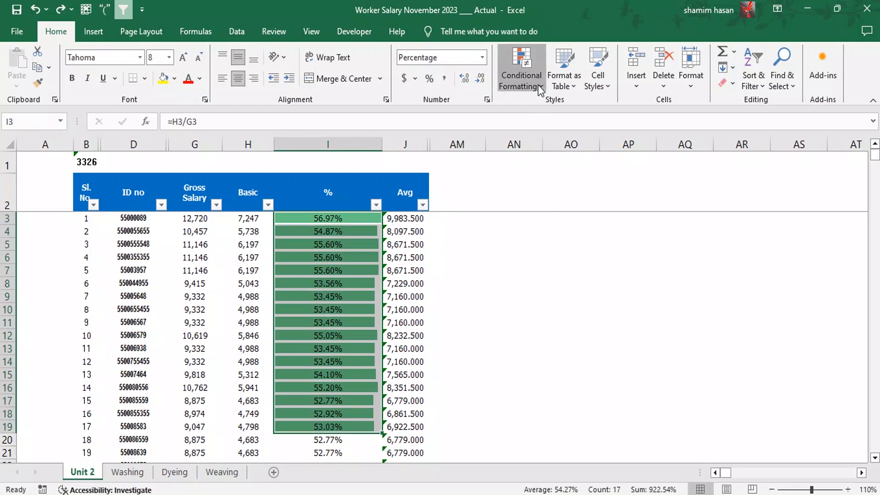
{"action": "left_click", "coordinate": [521, 81]}
{"action": "mouse_move", "coordinate": [548, 186]}
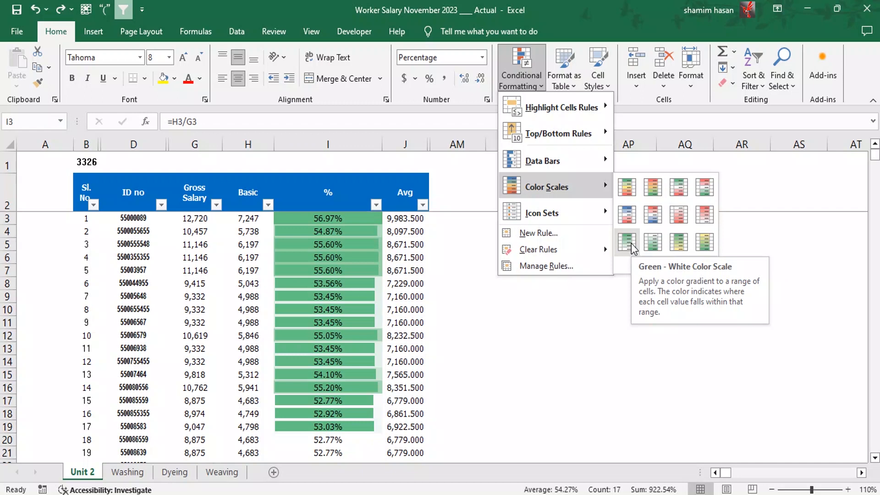
{"action": "left_click", "coordinate": [686, 196]}
{"action": "left_click", "coordinate": [608, 312]}
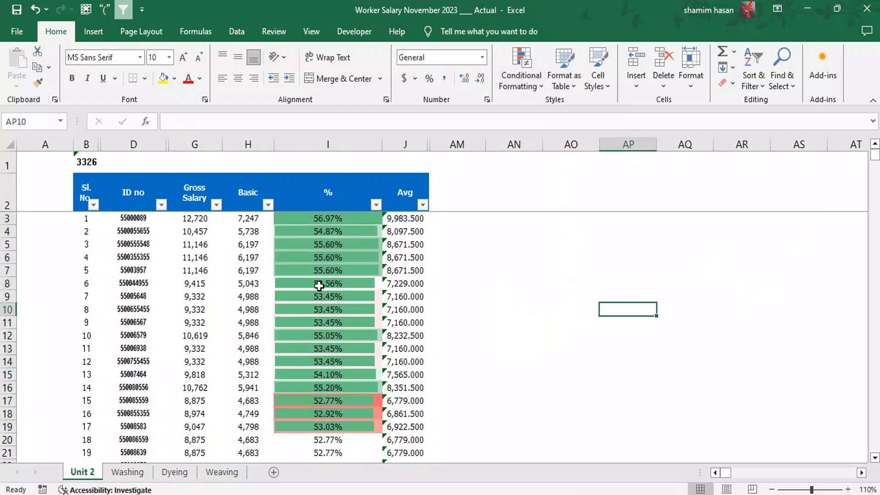
Set the percentage in cell I3 to 25%
{"action": "left_click", "coordinate": [328, 221]}
{"action": "key", "text": "F2"}
{"action": "key", "text": "BackSpace"}
{"action": "key", "text": "BackSpace"}
{"action": "key", "text": "BackSpace"}
{"action": "key", "text": "BackSpace"}
{"action": "key", "text": "BackSpace"}
{"action": "key", "text": "BackSpace"}
{"action": "type", "text": "25%"}
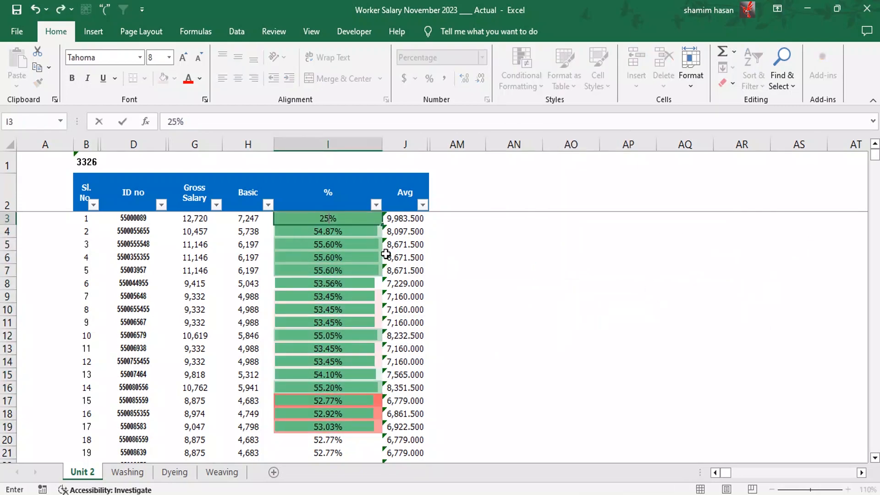
{"action": "key", "text": "Return"}
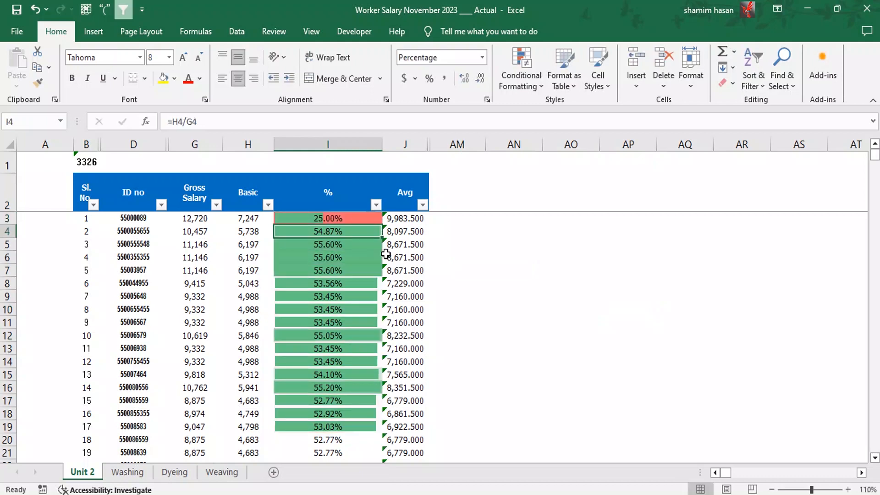
{"action": "key", "text": "Up"}
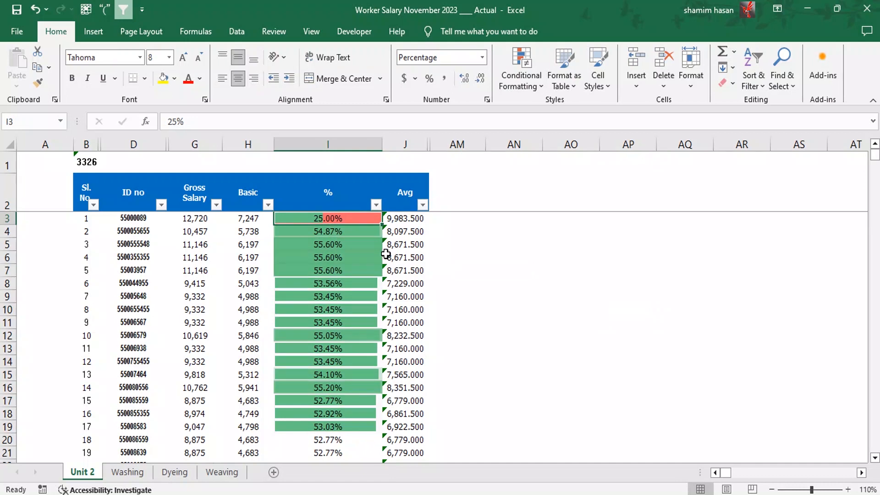
Set the percentage in cell I4 to 30% and replace it with 35%
{"action": "key", "text": "Down"}
{"action": "type", "text": "30%"}
{"action": "key", "text": "Return"}
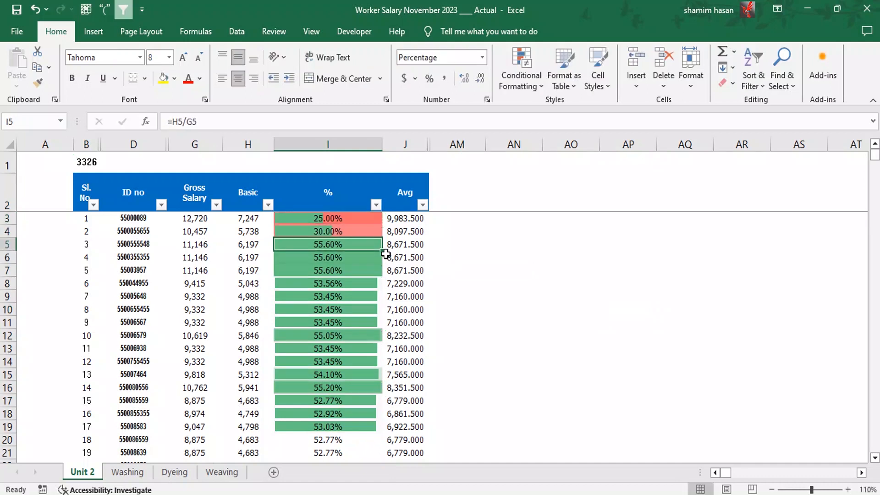
{"action": "key", "text": "Up"}
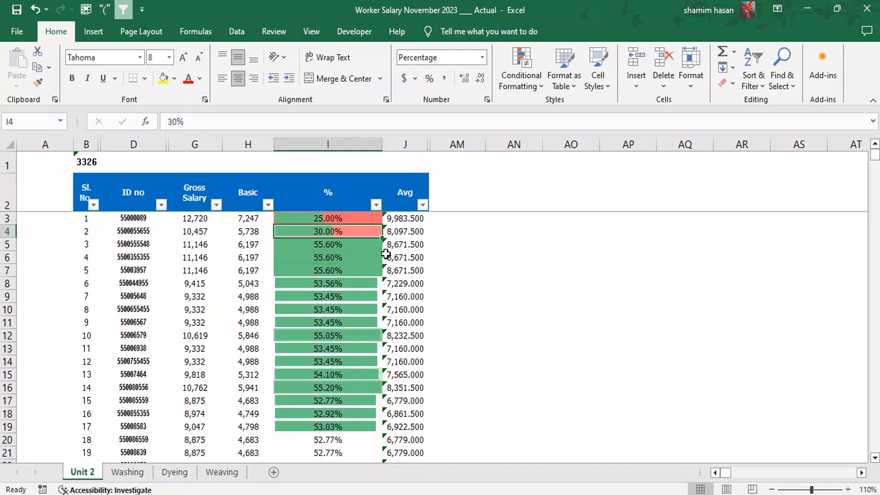
{"action": "type", "text": "35%"}
{"action": "key", "text": "Return"}
{"action": "key", "text": "Up"}
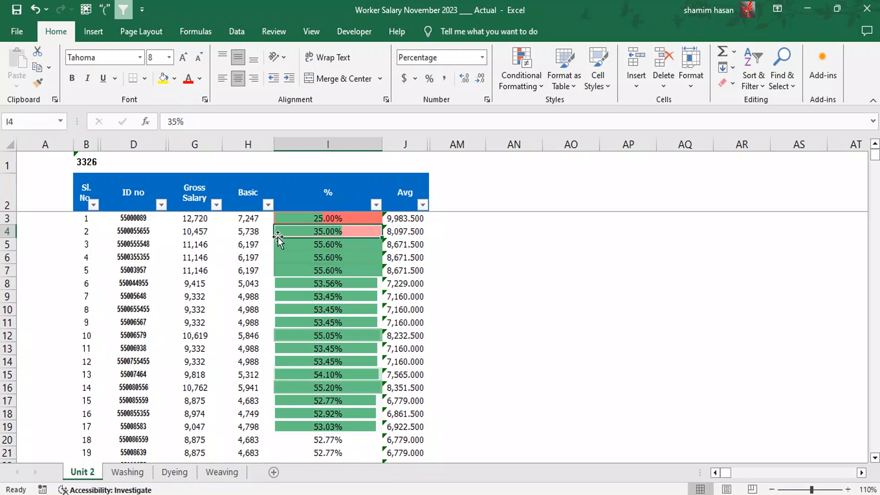
Set the percentage in cell I5 to 75% and in cell I6 to 65%
{"action": "left_click", "coordinate": [338, 246]}
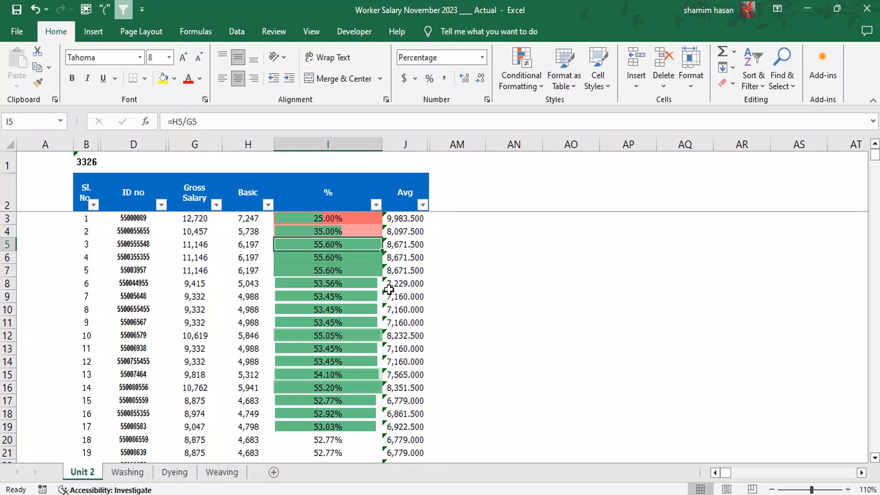
{"action": "type", "text": "75"}
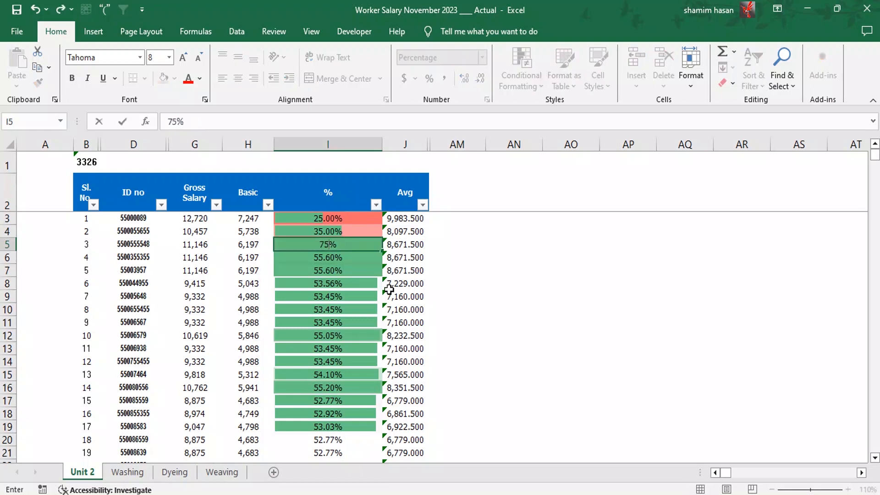
{"action": "key", "text": "Return"}
{"action": "key", "text": "Up"}
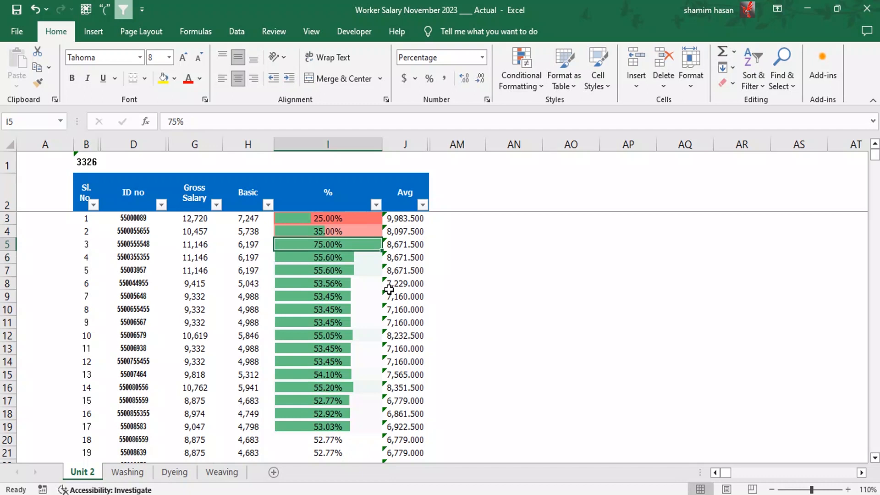
{"action": "key", "text": "Down"}
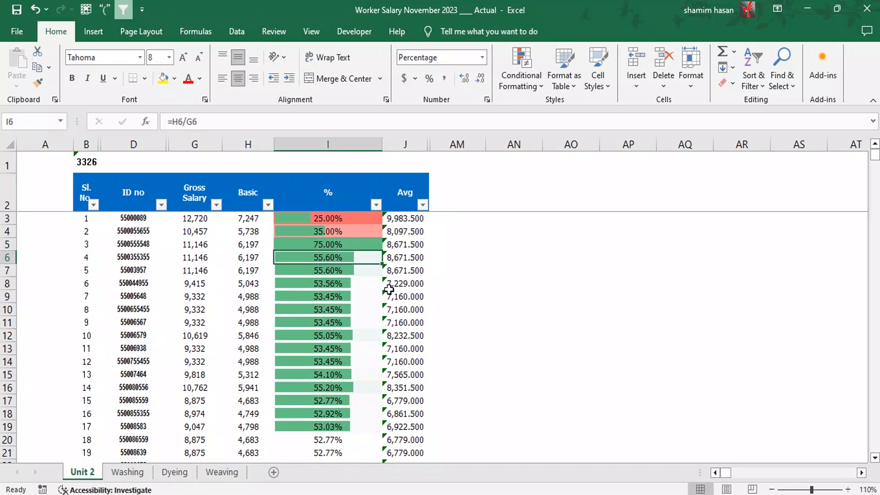
{"action": "type", "text": "65"}
{"action": "key", "text": "Return"}
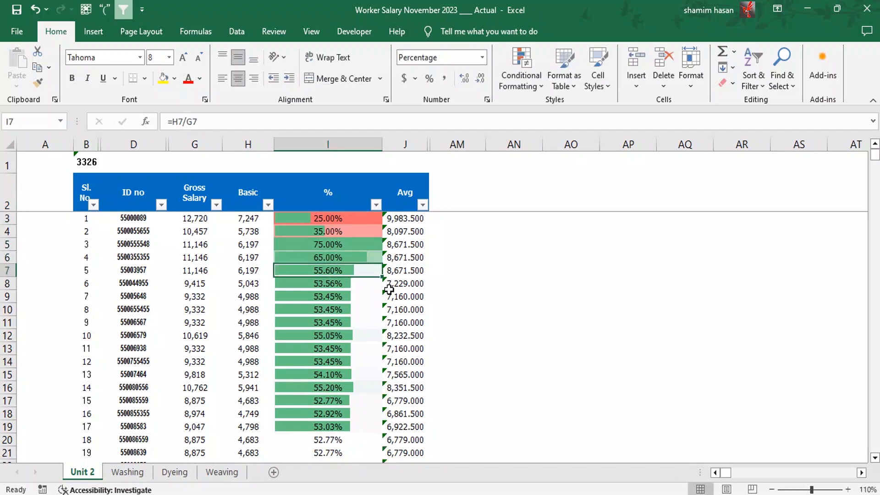
{"action": "key", "text": "Up"}
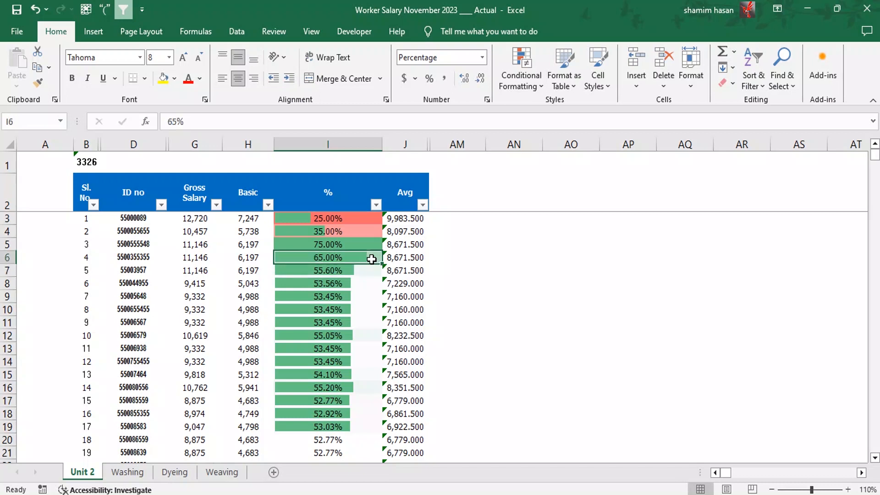
{"action": "left_click", "coordinate": [327, 280]}
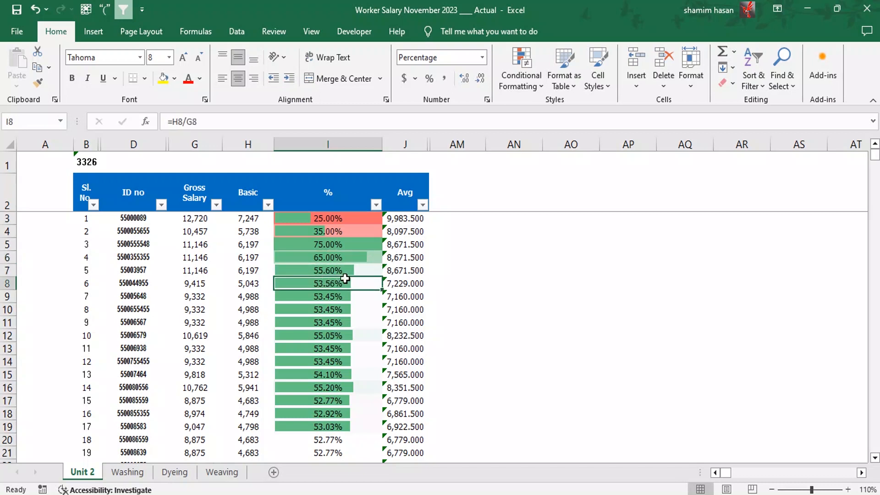
Change the percentage in cell I6 to 25% and replace it with 10%
{"action": "left_click", "coordinate": [365, 259]}
{"action": "type", "text": "25"}
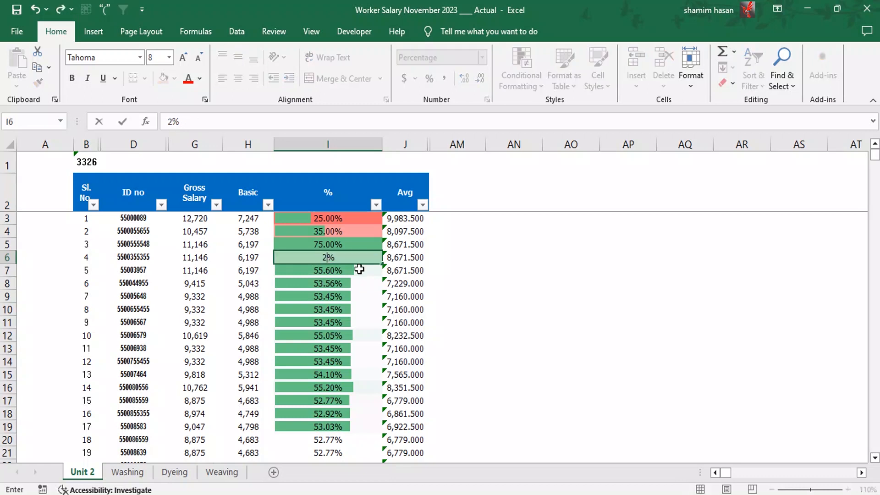
{"action": "key", "text": "Return"}
{"action": "key", "text": "Up"}
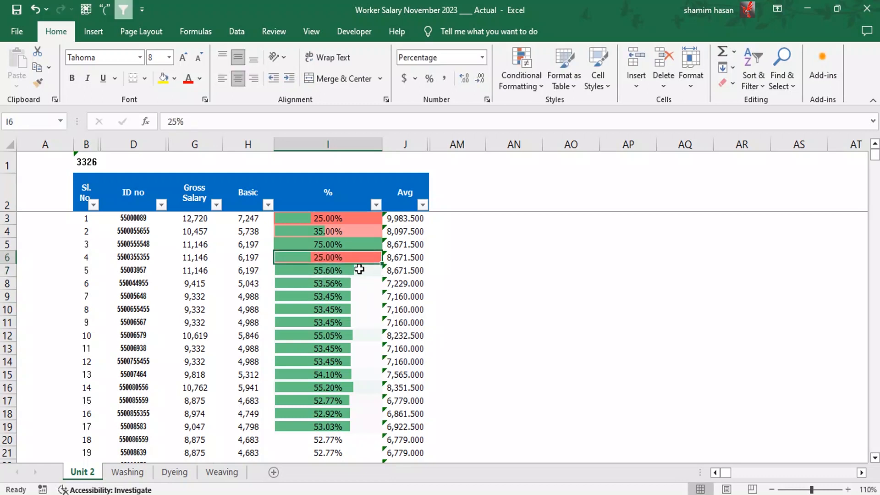
{"action": "type", "text": "10"}
{"action": "key", "text": "Return"}
{"action": "key", "text": "Up"}
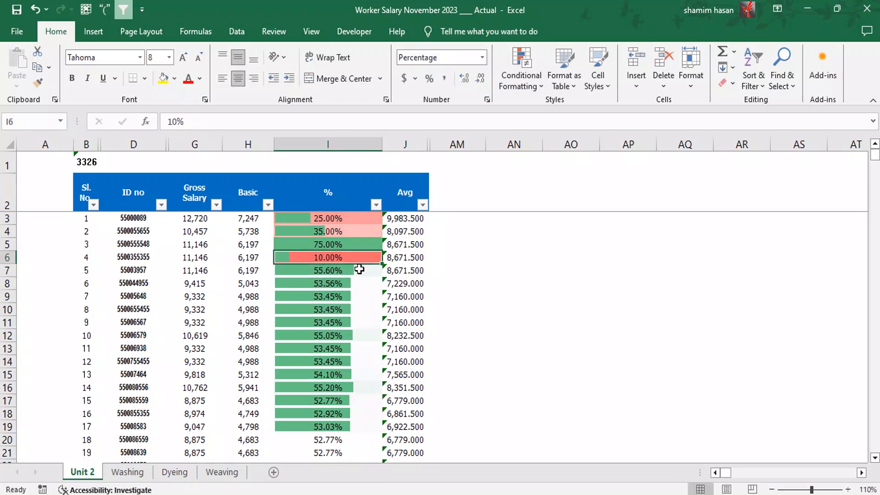
Set the percentage in cell I7 to 5%
{"action": "left_click", "coordinate": [313, 269]}
{"action": "type", "text": "5"}
{"action": "key", "text": "Return"}
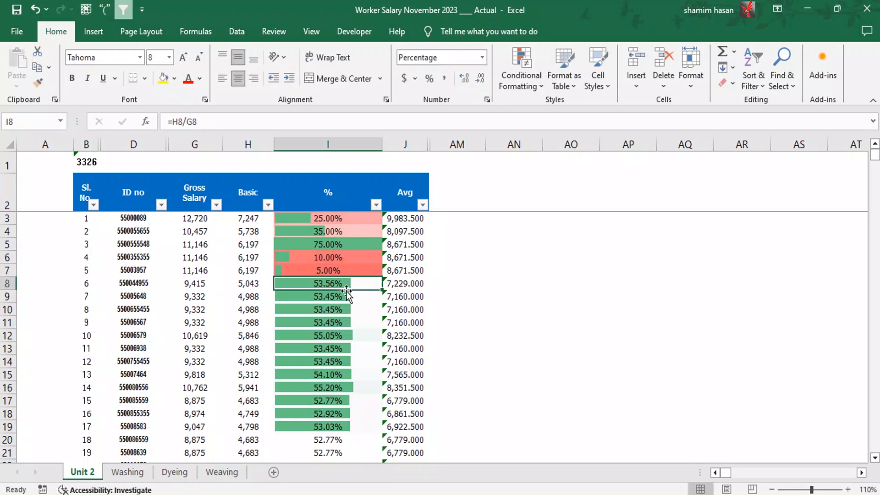
Examine the data bars and color shading of the edited percentages in I3:I7 against the cells below them
{"action": "key", "text": "Up"}
{"action": "key", "text": "Up"}
{"action": "key", "text": "Up"}
{"action": "key", "text": "Up"}
{"action": "key", "text": "Up"}
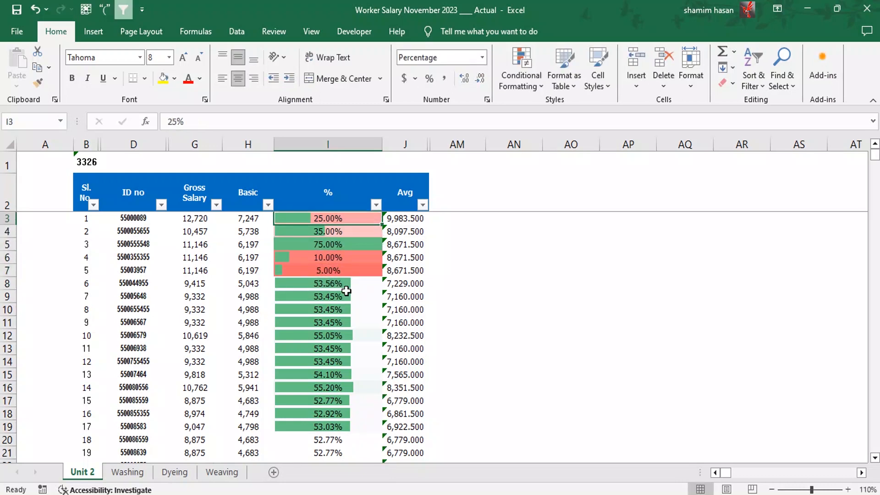
{"action": "key", "text": "Down"}
{"action": "key", "text": "Down"}
{"action": "key", "text": "Down"}
{"action": "key", "text": "Down"}
{"action": "key", "text": "Down"}
{"action": "key", "text": "Up"}
{"action": "key", "text": "Up"}
{"action": "key", "text": "Up"}
{"action": "key", "text": "Up"}
{"action": "key", "text": "Up"}
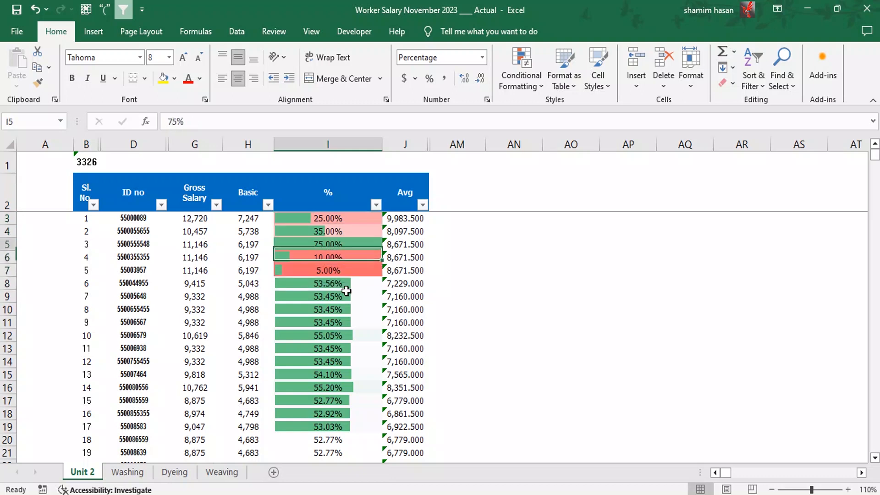
{"action": "key", "text": "Down"}
{"action": "key", "text": "Down"}
{"action": "key", "text": "Down"}
{"action": "key", "text": "Down"}
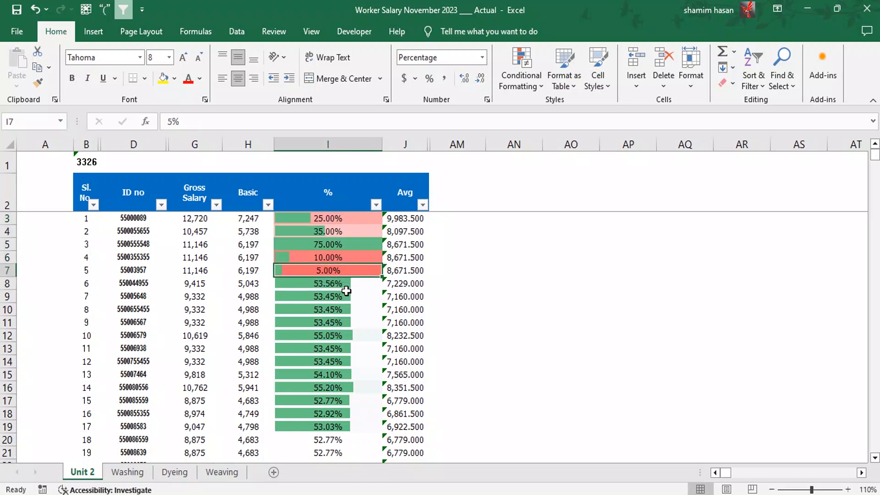
{"action": "key", "text": "Up"}
{"action": "left_click", "coordinate": [336, 295]}
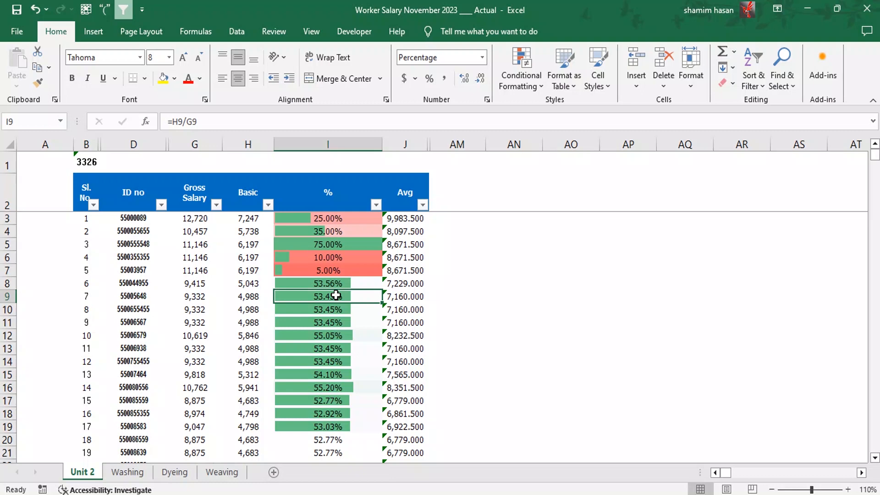
{"action": "left_click_drag", "start_coordinate": [353, 218], "coordinate": [355, 274]}
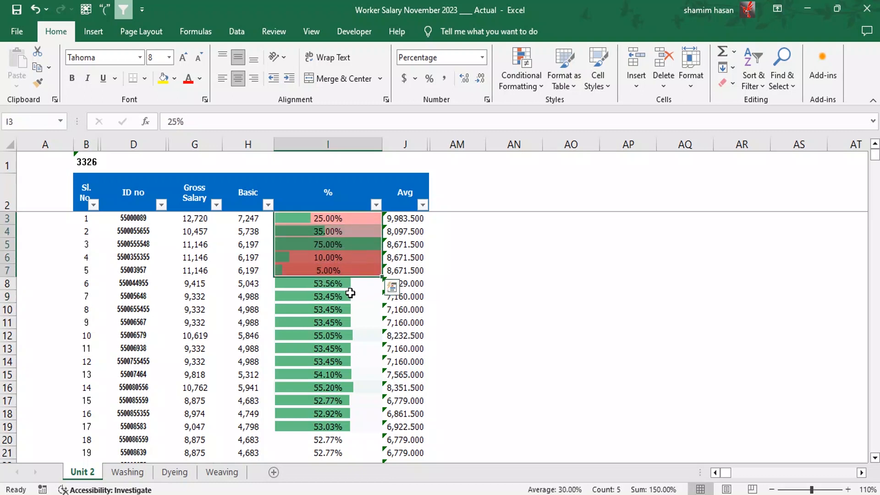
{"action": "left_click", "coordinate": [343, 285]}
{"action": "left_click", "coordinate": [344, 310]}
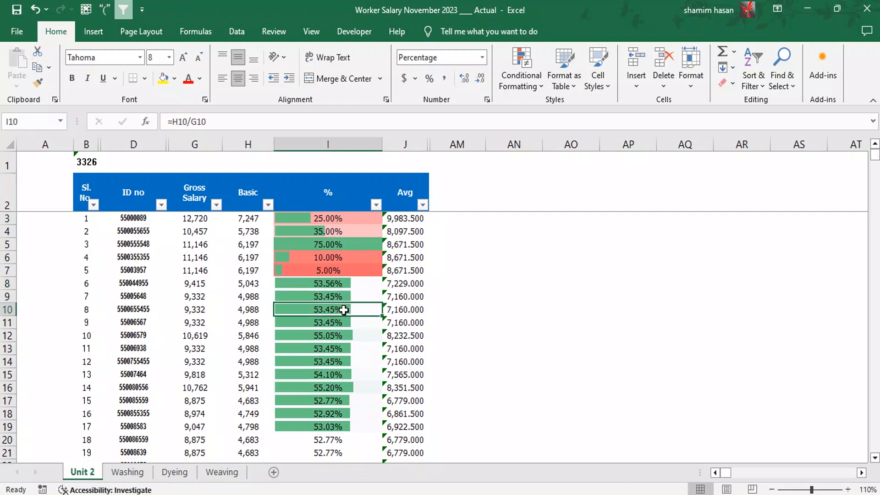
Undo the test percentages together with the data bars and color scale in the percentage column
{"action": "key", "text": "ctrl+z"}
{"action": "key", "text": "ctrl+z"}
{"action": "key", "text": "ctrl+z"}
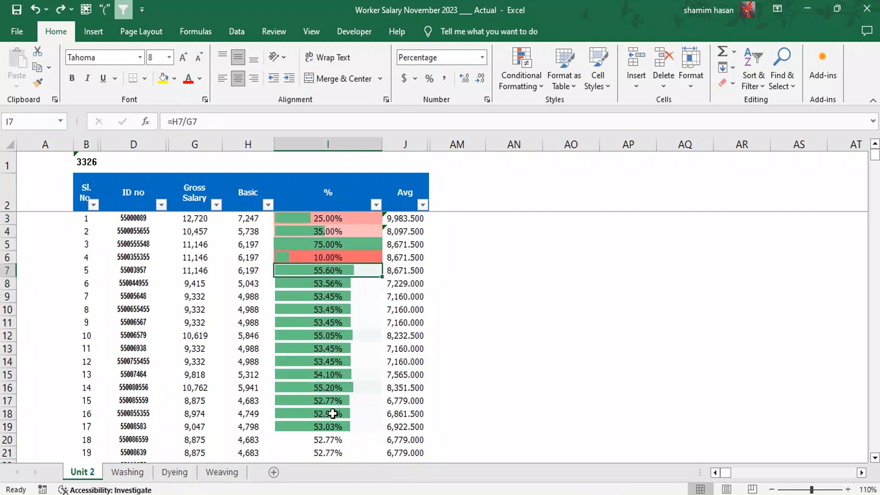
{"action": "key", "text": "ctrl+z"}
{"action": "key", "text": "ctrl+z"}
{"action": "key", "text": "ctrl+z"}
{"action": "key", "text": "ctrl+z"}
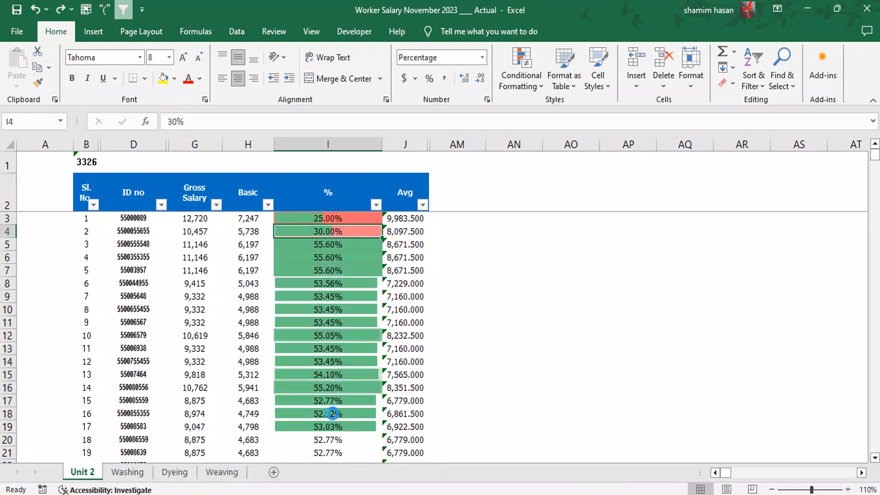
{"action": "key", "text": "ctrl+z"}
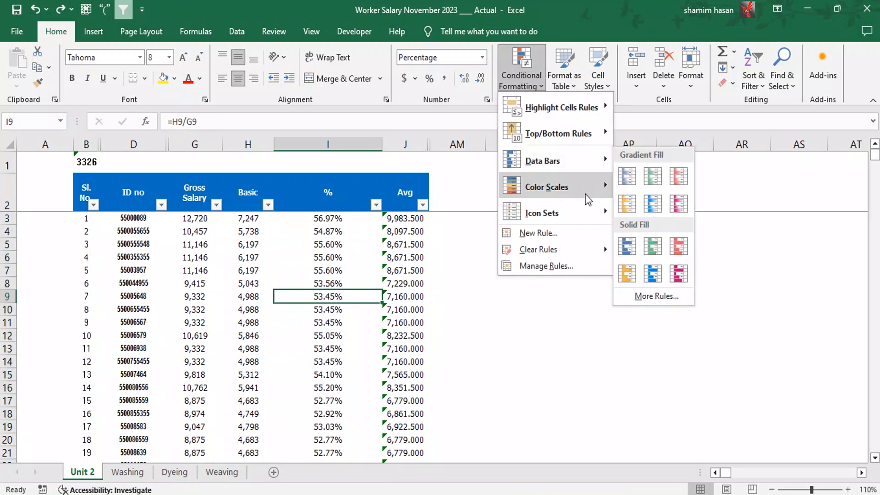
{"action": "mouse_move", "coordinate": [588, 199]}
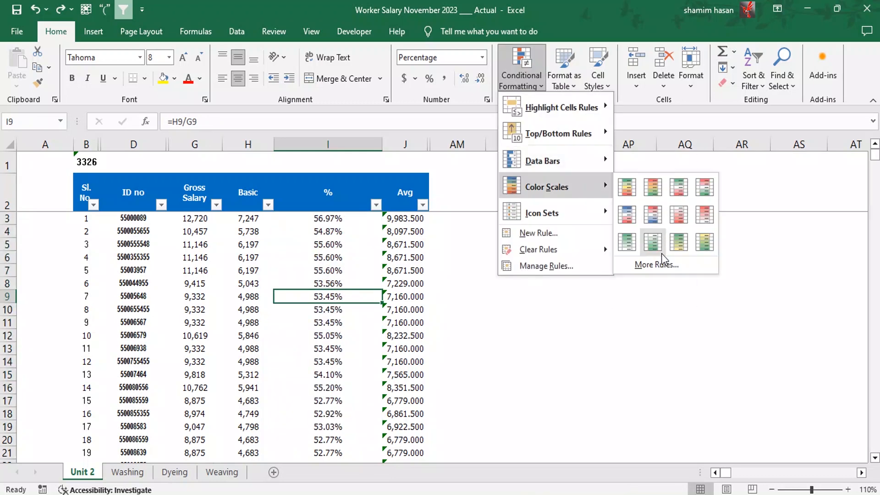
{"action": "left_click", "coordinate": [657, 266]}
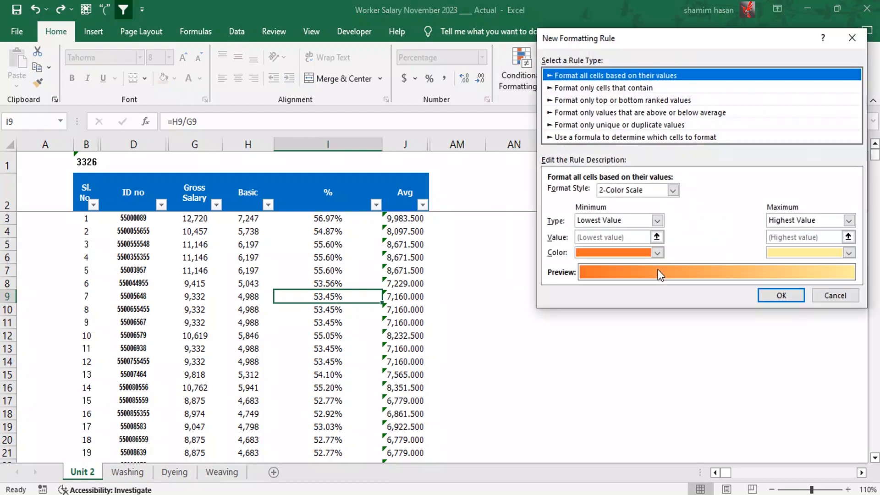
{"action": "left_click", "coordinate": [658, 221]}
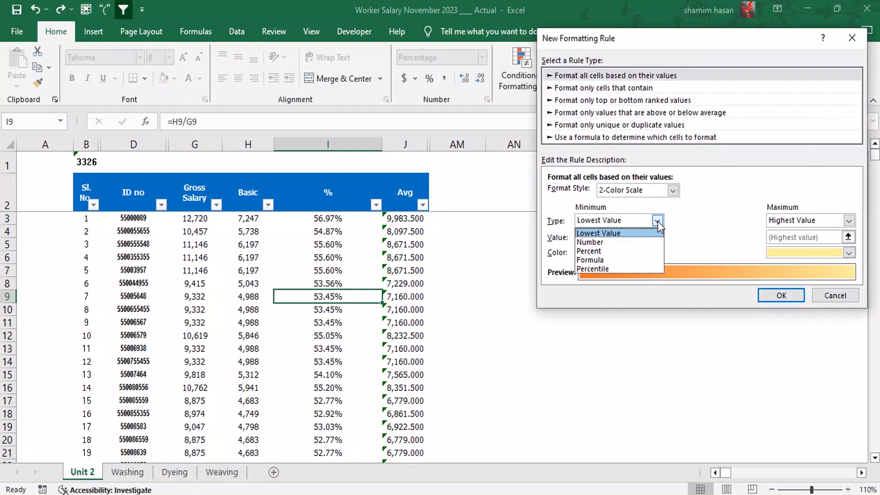
{"action": "left_click", "coordinate": [696, 228]}
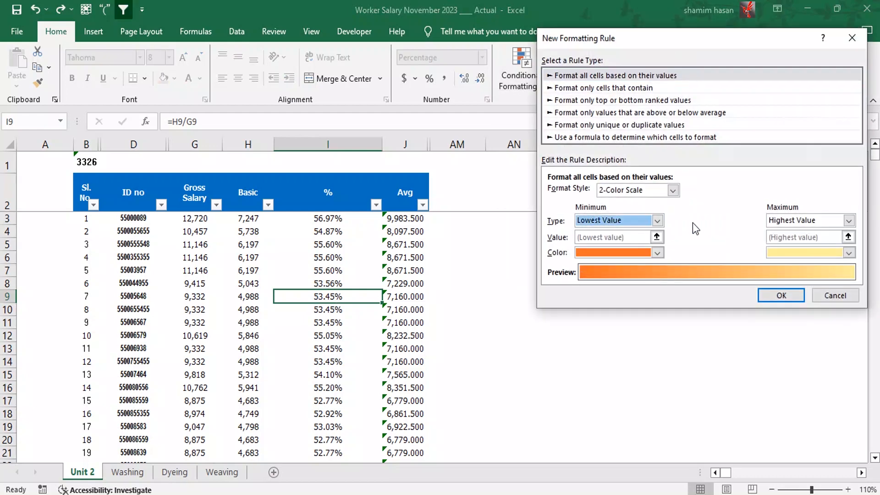
{"action": "left_click", "coordinate": [657, 253]}
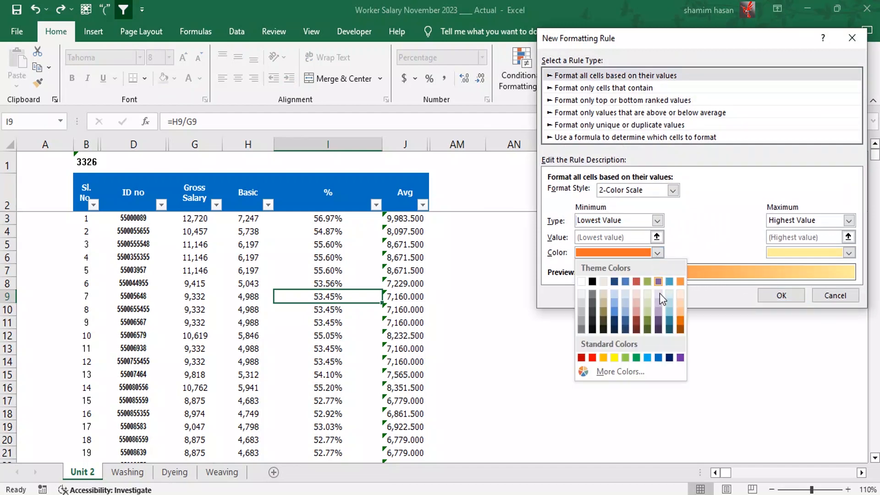
{"action": "left_click", "coordinate": [658, 303]}
{"action": "left_click", "coordinate": [657, 252]}
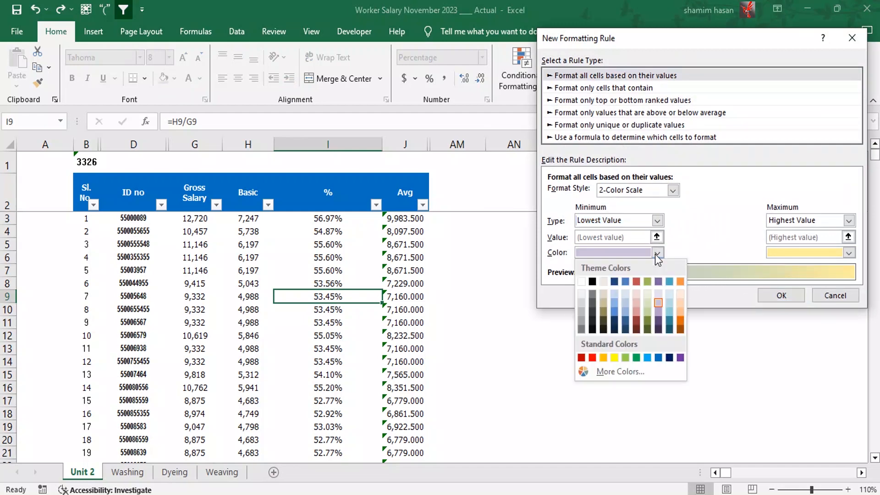
{"action": "left_click", "coordinate": [636, 312]}
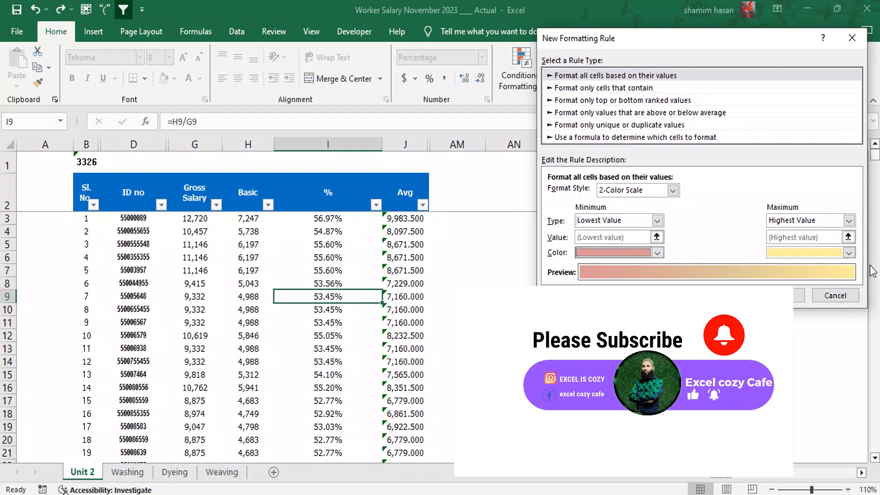
{"action": "left_click", "coordinate": [835, 295]}
Start a custom 2-Color Scale rule for cells I3:I17 with Lowest Value as minimum and Highest Value as maximum
{"action": "left_click_drag", "start_coordinate": [316, 218], "coordinate": [328, 400]}
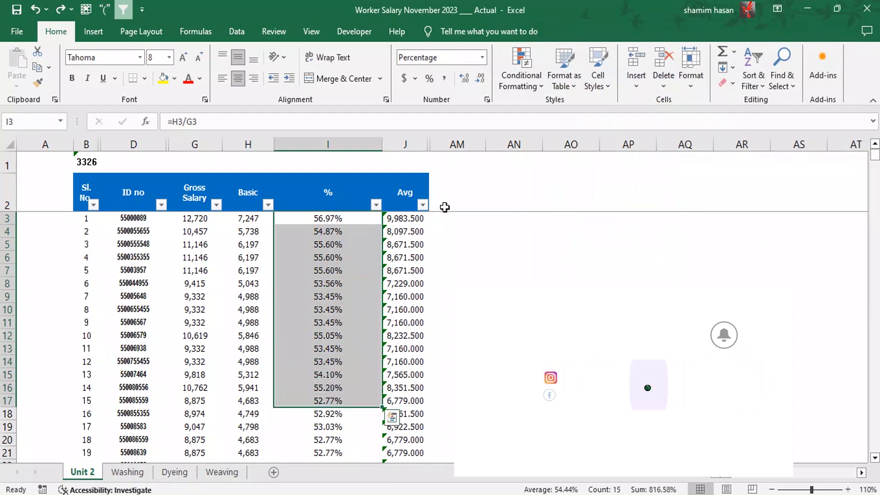
{"action": "left_click", "coordinate": [521, 80]}
{"action": "mouse_move", "coordinate": [545, 186]}
{"action": "left_click", "coordinate": [659, 264]}
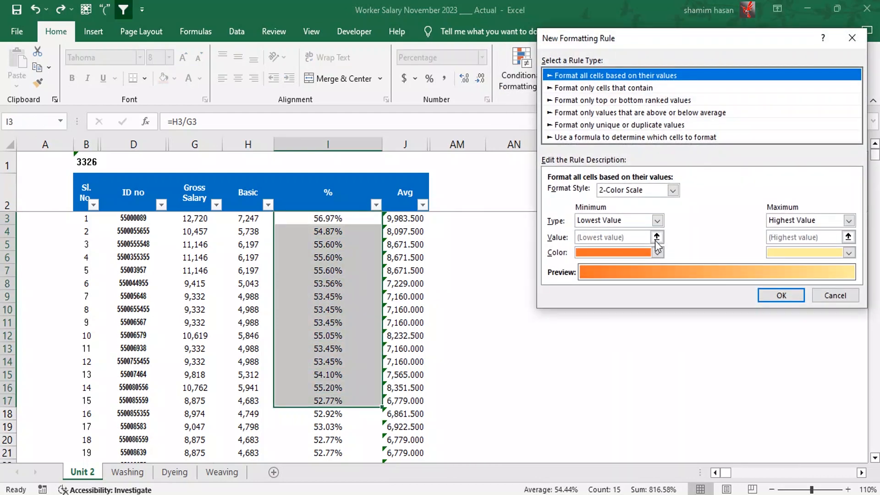
{"action": "left_click", "coordinate": [790, 222]}
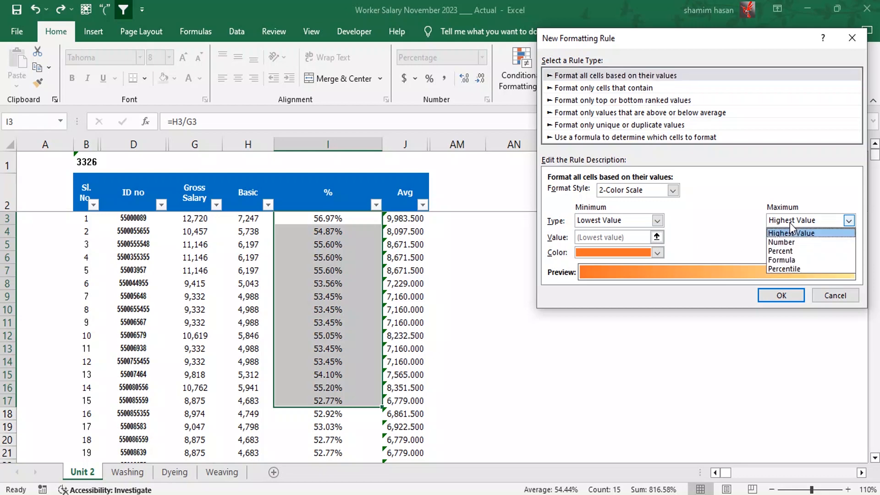
{"action": "left_click", "coordinate": [785, 232]}
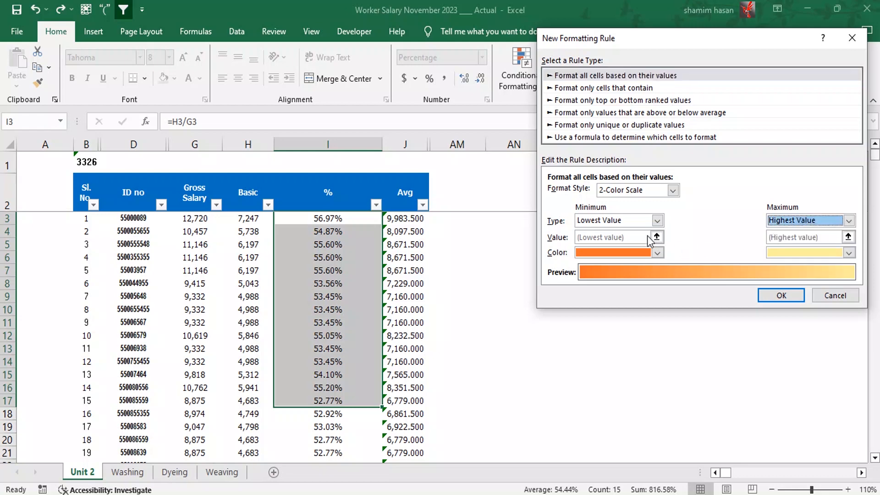
{"action": "left_click", "coordinate": [656, 221]}
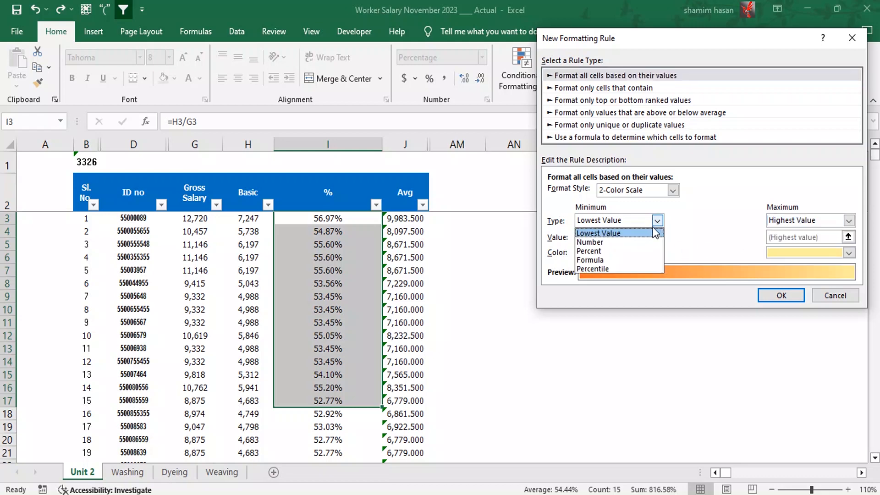
{"action": "left_click", "coordinate": [642, 233]}
Set the minimum color of the scale to standard red after trying a light red theme shade
{"action": "left_click", "coordinate": [658, 252]}
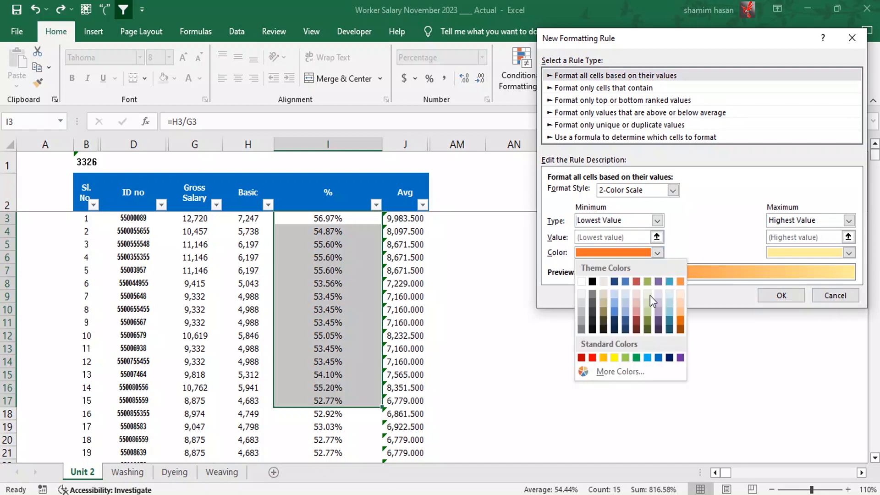
{"action": "left_click", "coordinate": [637, 301]}
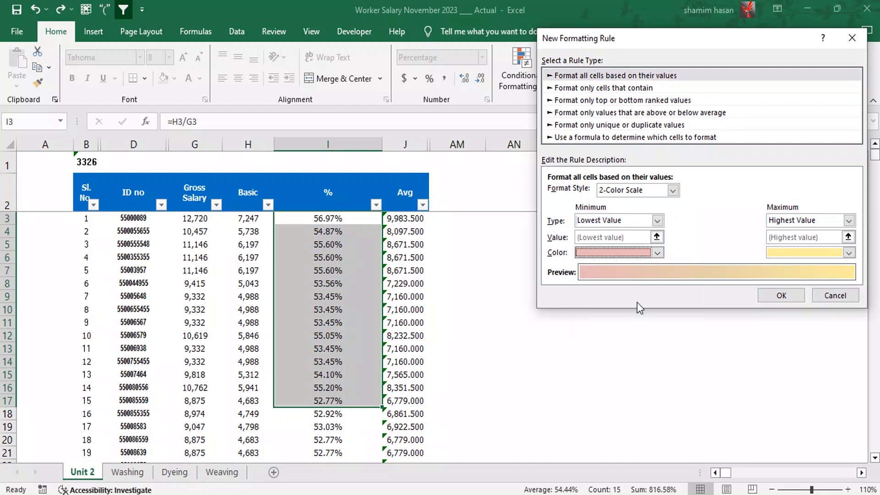
{"action": "left_click", "coordinate": [657, 253]}
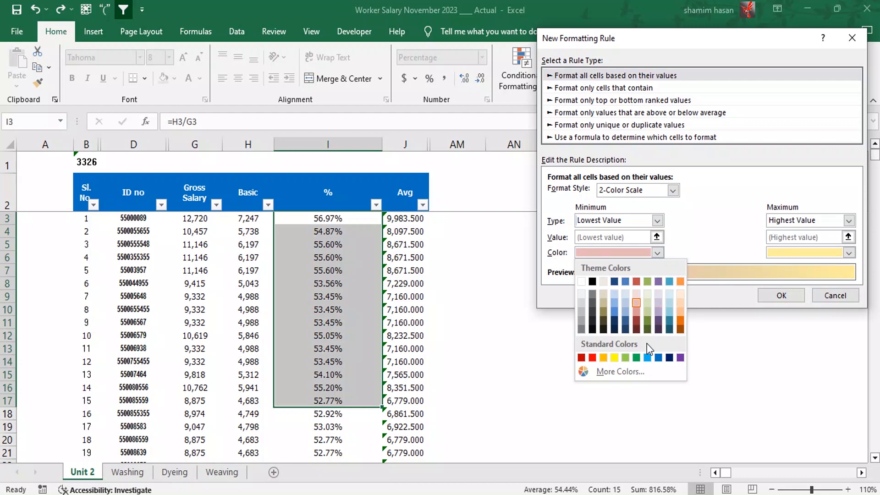
{"action": "left_click", "coordinate": [593, 358]}
{"action": "left_click", "coordinate": [658, 253]}
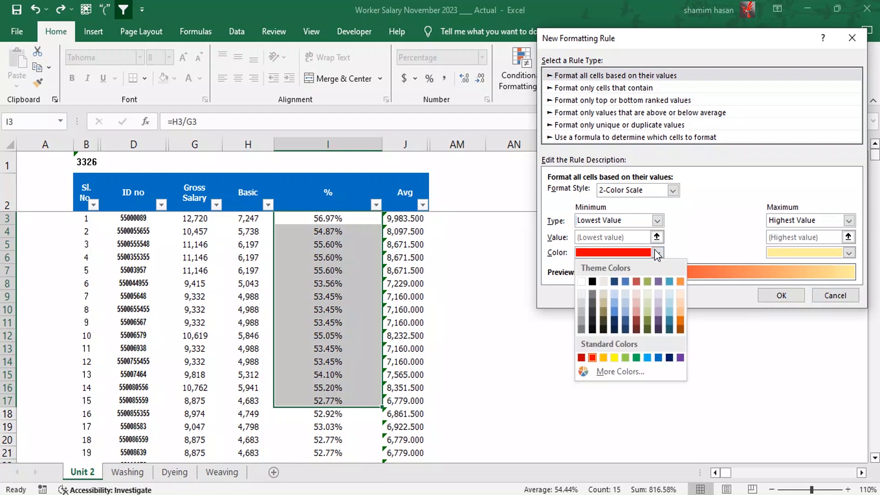
Set the maximum color of the scale to standard purple and apply the rule
{"action": "left_click", "coordinate": [850, 253]}
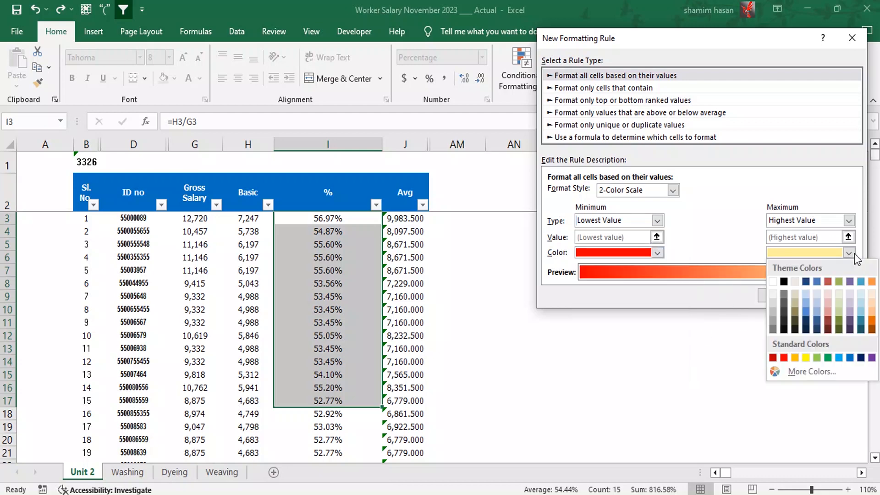
{"action": "left_click", "coordinate": [850, 253]}
{"action": "left_click", "coordinate": [850, 253]}
{"action": "left_click", "coordinate": [872, 357]}
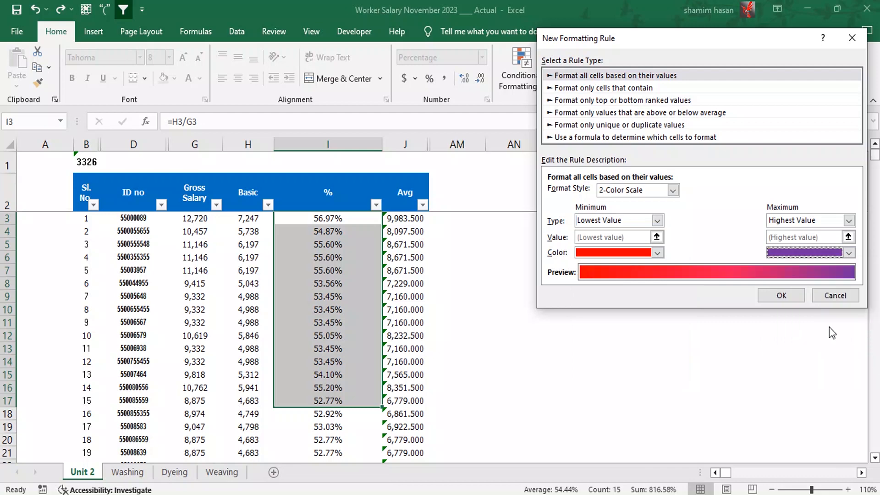
{"action": "left_click", "coordinate": [795, 300]}
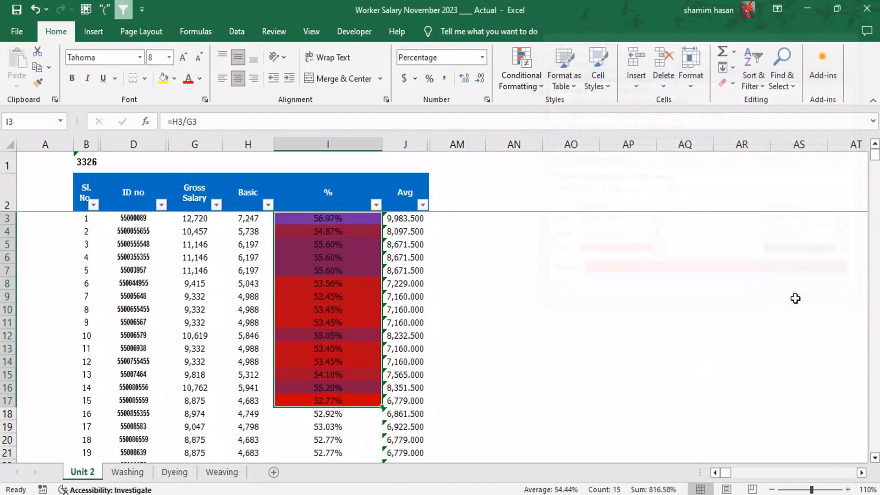
Set the percentage in cell I3 to 15%
{"action": "left_click", "coordinate": [343, 365]}
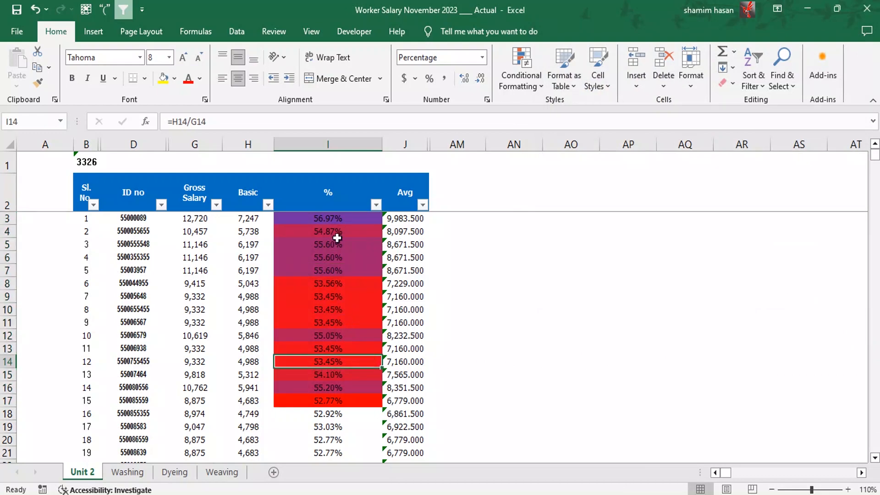
{"action": "left_click", "coordinate": [334, 216]}
{"action": "type", "text": "15"}
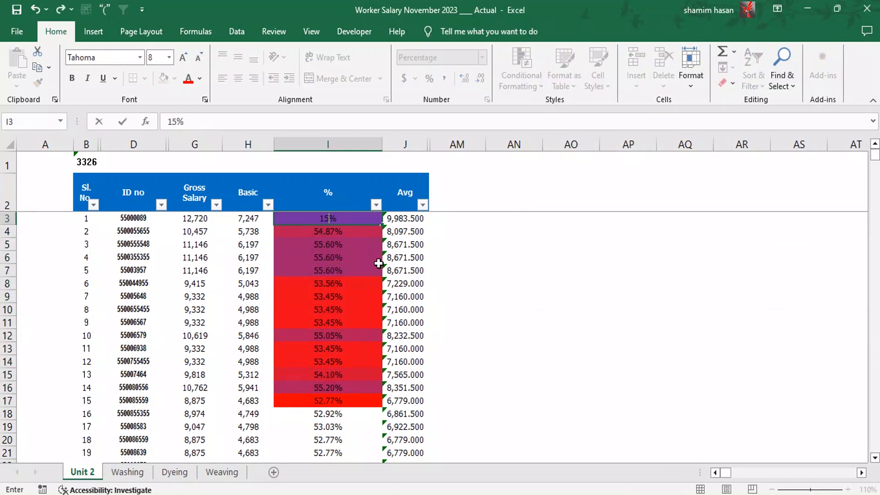
{"action": "key", "text": "Return"}
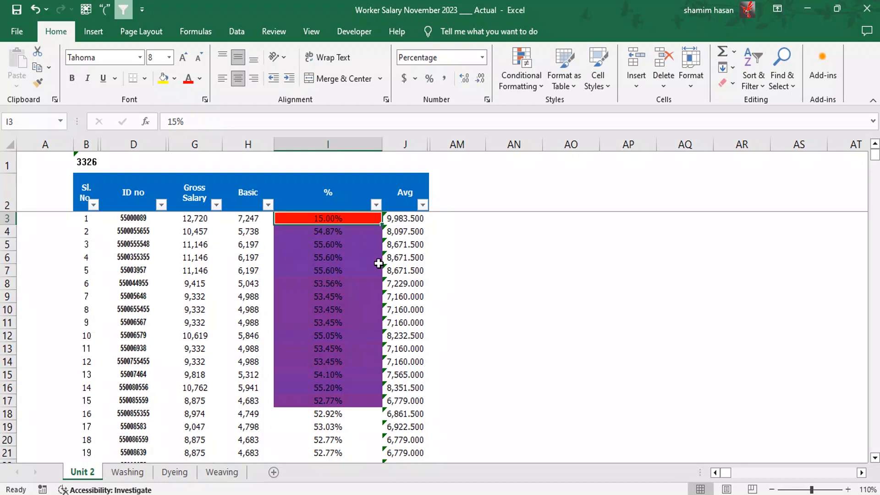
Set the percentage in cell I4 to 25% and in cell I5 to 65%
{"action": "key", "text": "Down"}
{"action": "type", "text": "15%"}
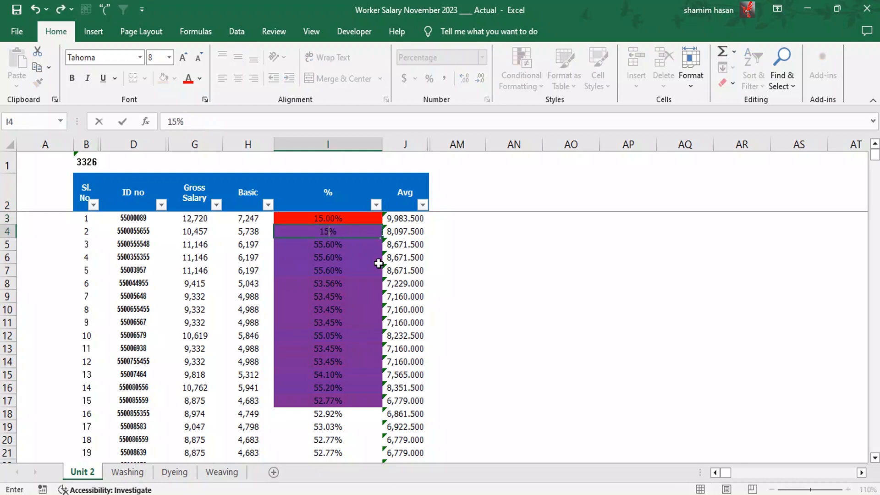
{"action": "key", "text": "BackSpace"}
{"action": "key", "text": "BackSpace"}
{"action": "type", "text": "25"}
{"action": "key", "text": "Return"}
{"action": "type", "text": "65"}
{"action": "key", "text": "Return"}
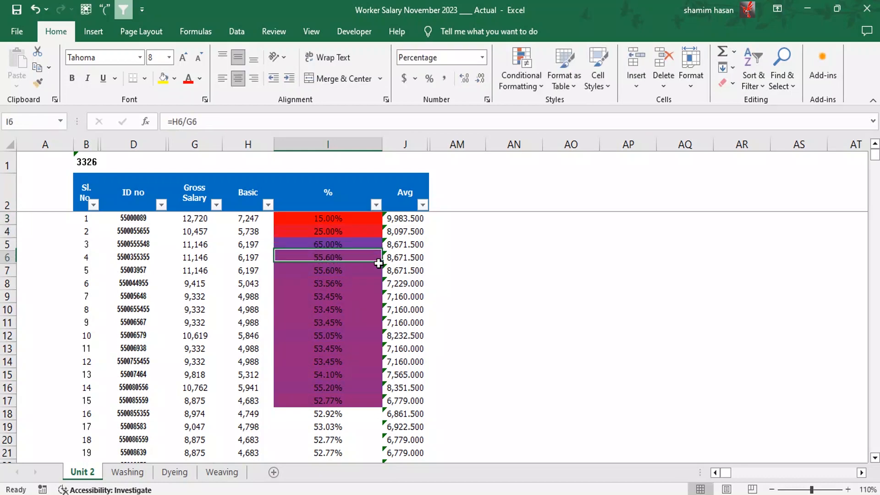
{"action": "key", "text": "Down"}
{"action": "key", "text": "Down"}
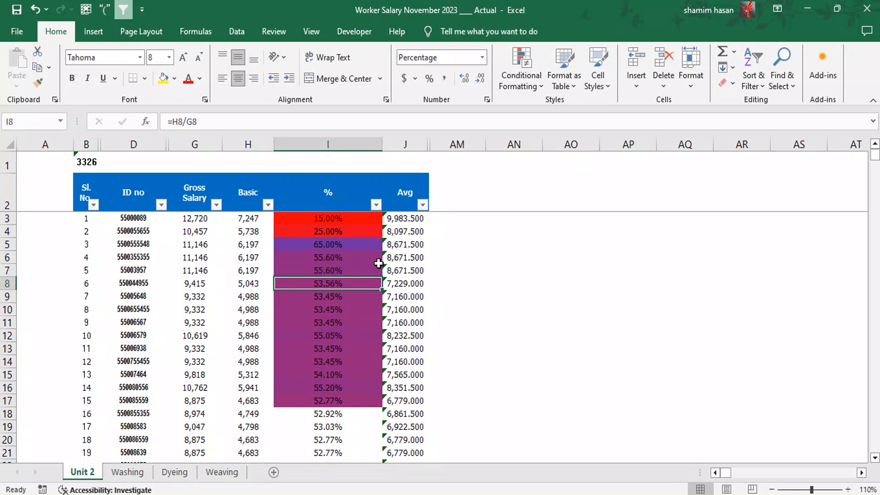
Undo the test percentages in I3:I5 and the custom color scale rule
{"action": "key", "text": "ctrl+z"}
{"action": "key", "text": "ctrl+z"}
{"action": "key", "text": "ctrl+z"}
{"action": "key", "text": "ctrl+z"}
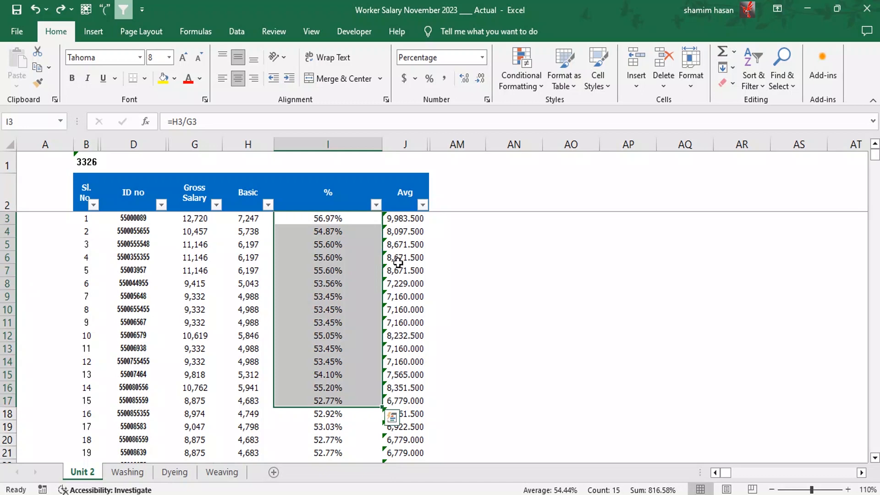
Create a custom icon set rule for I3:I17 that shows a green up arrow for values of at least 50 percent
{"action": "left_click", "coordinate": [538, 86]}
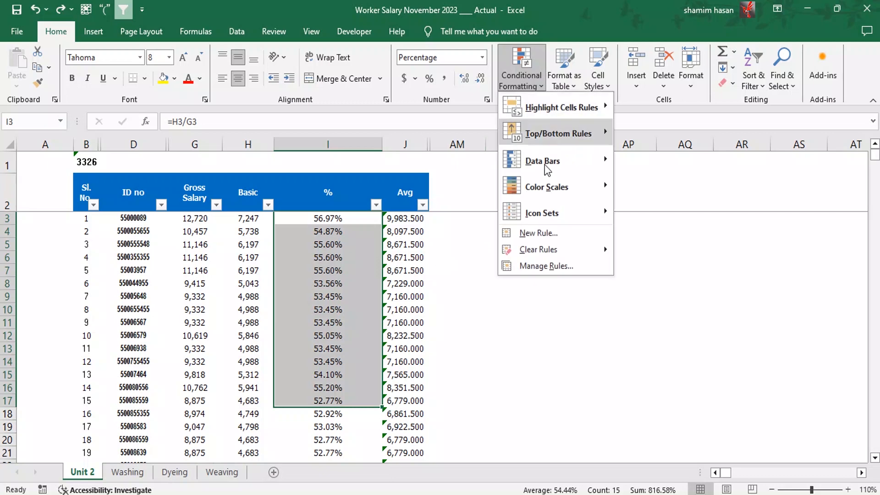
{"action": "mouse_move", "coordinate": [574, 158]}
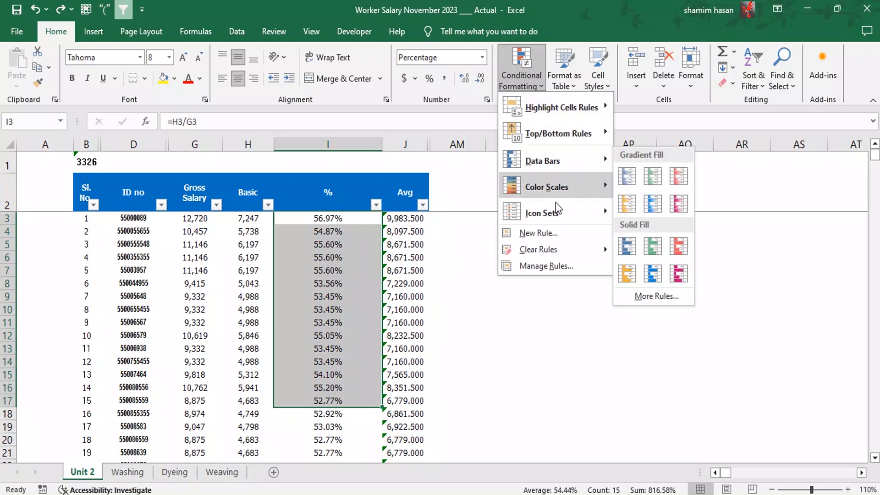
{"action": "mouse_move", "coordinate": [554, 218]}
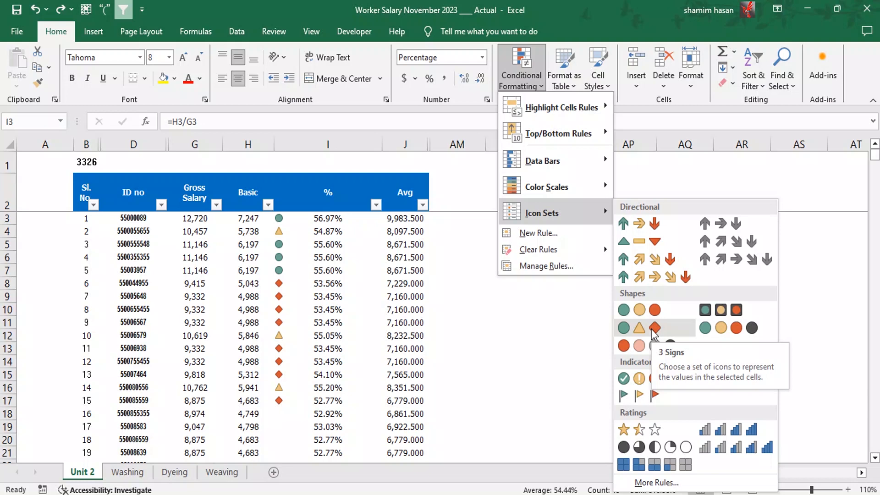
{"action": "left_click", "coordinate": [656, 482]}
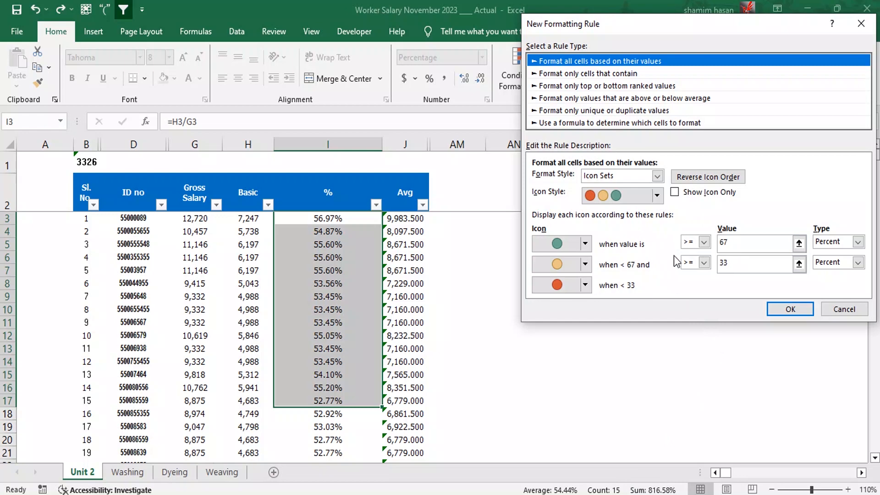
{"action": "left_click_drag", "start_coordinate": [703, 26], "coordinate": [632, 105]}
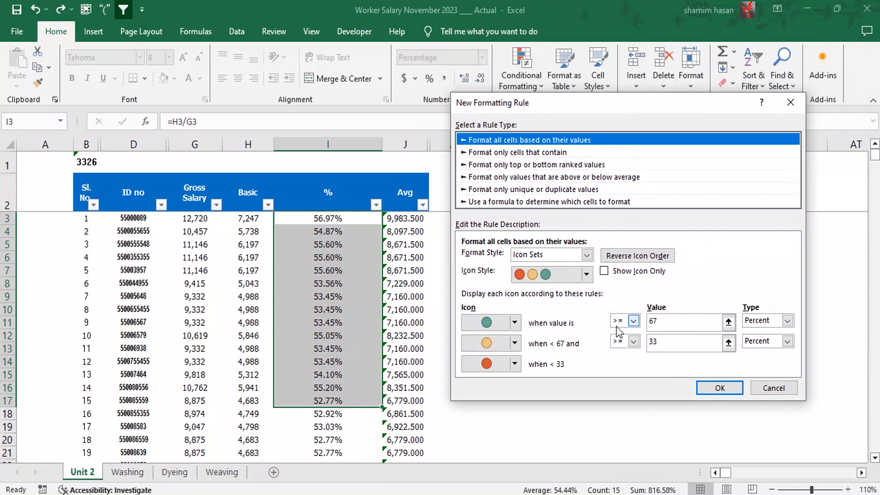
{"action": "left_click", "coordinate": [655, 321]}
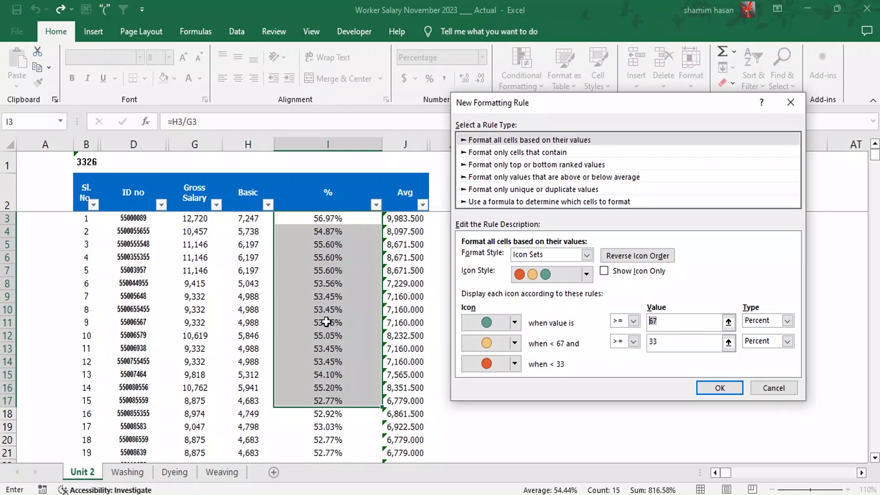
{"action": "type", "text": "50"}
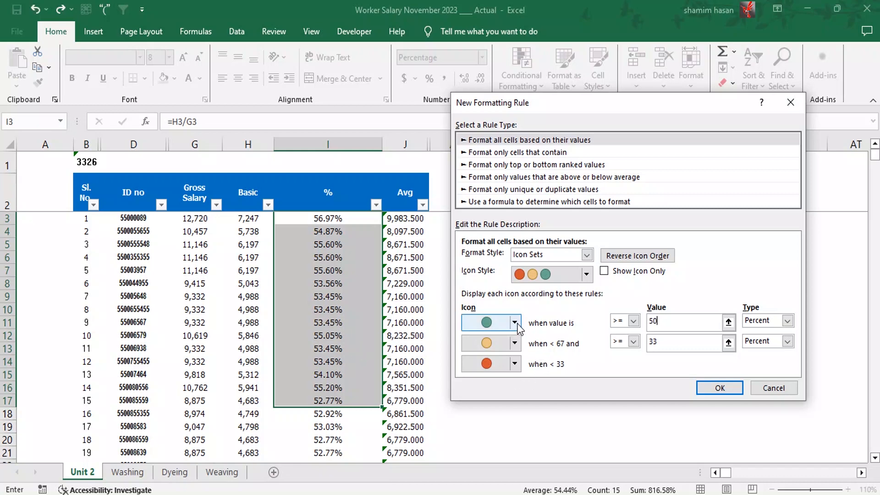
{"action": "left_click", "coordinate": [515, 323]}
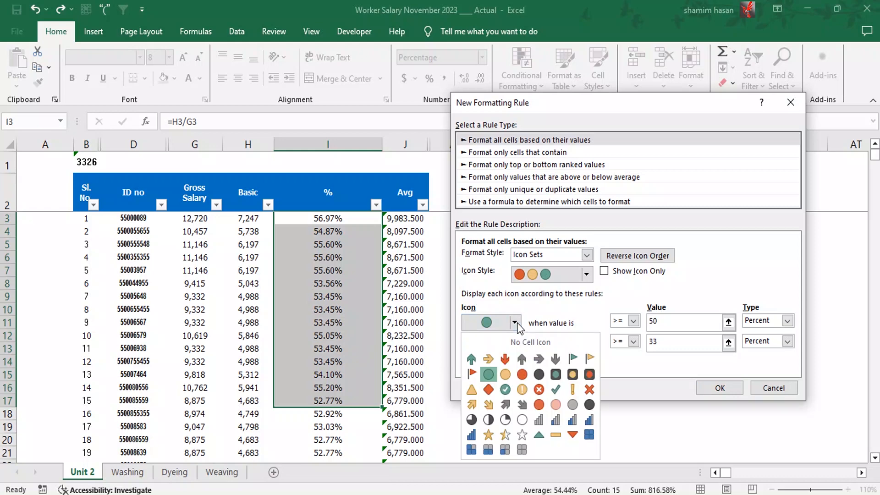
{"action": "left_click", "coordinate": [473, 360]}
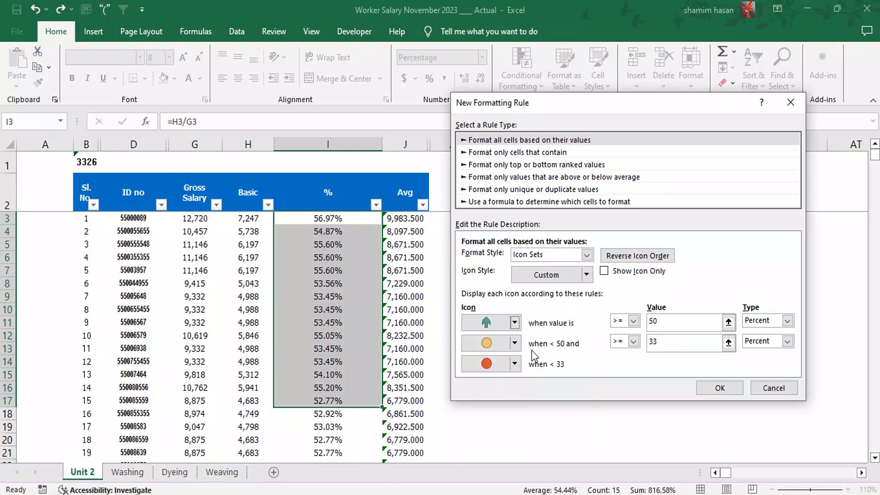
Set the middle band of the icon rule to No Cell Icon with a threshold of >= 50 percent
{"action": "left_click", "coordinate": [515, 343]}
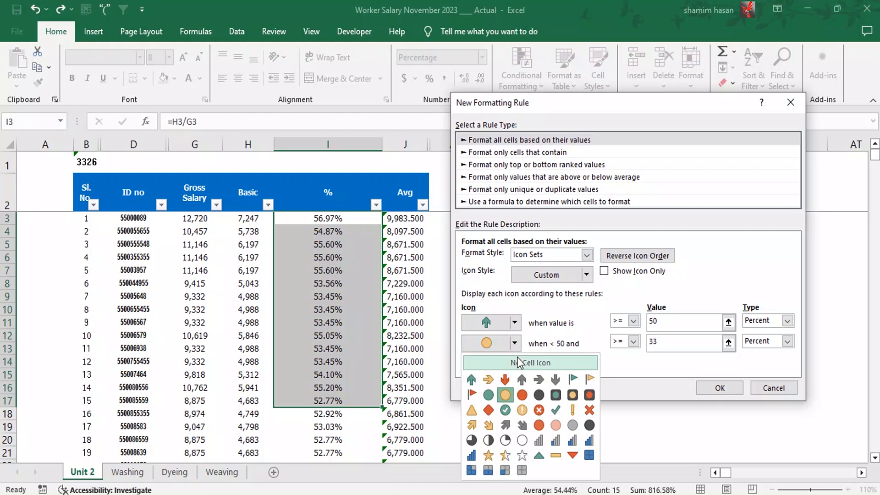
{"action": "left_click", "coordinate": [517, 362]}
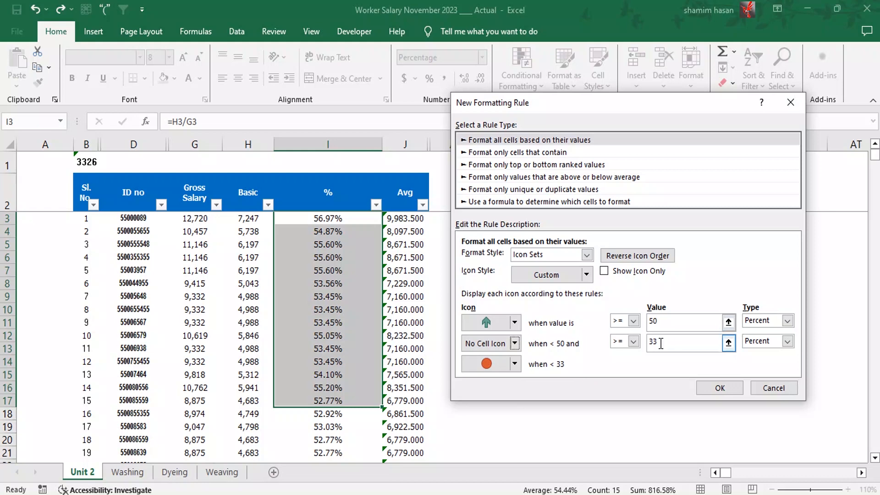
{"action": "left_click", "coordinate": [663, 342]}
{"action": "left_click_drag", "start_coordinate": [663, 342], "coordinate": [647, 341]}
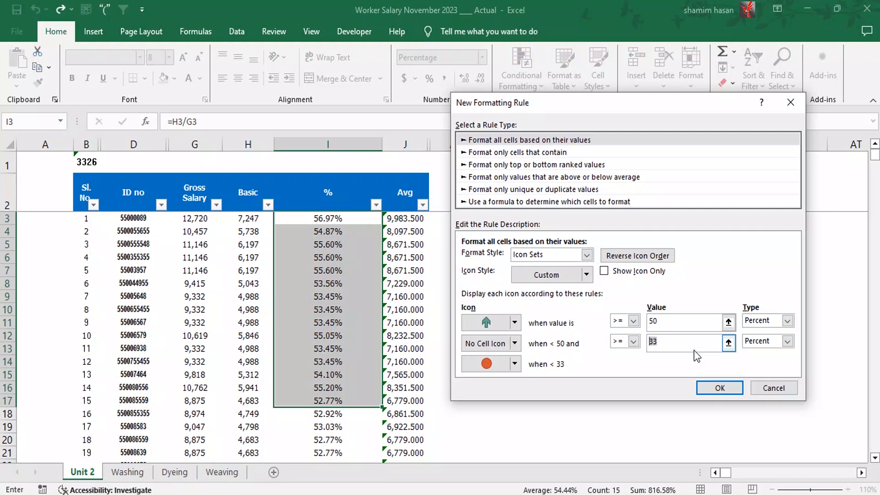
{"action": "type", "text": "50"}
{"action": "left_click", "coordinate": [634, 342]}
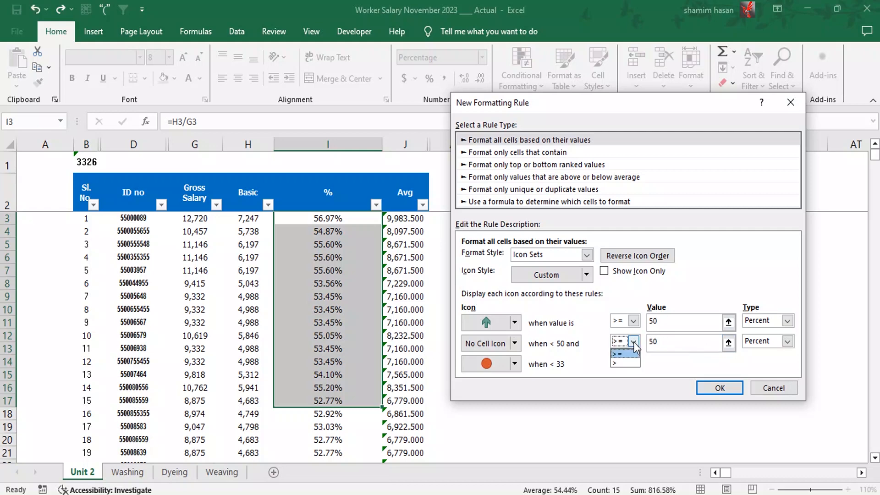
{"action": "left_click", "coordinate": [582, 357]}
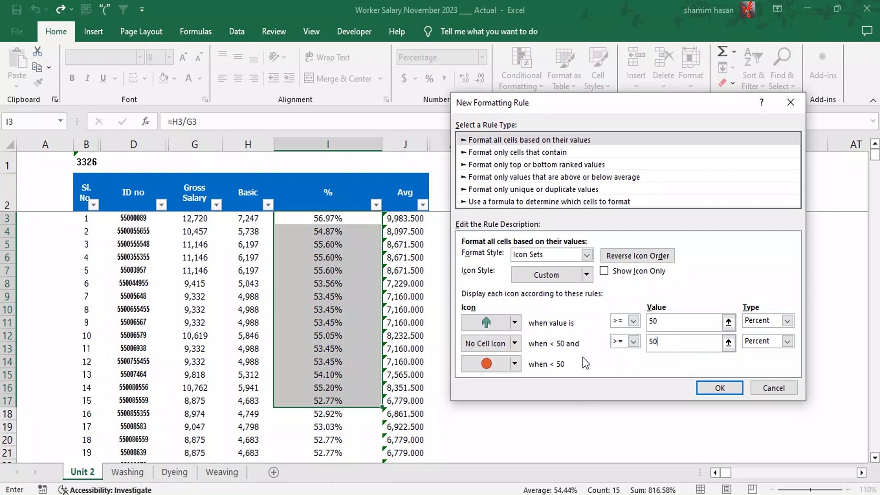
Assign a red down arrow to values below 50 percent and apply the icon set rule
{"action": "left_click", "coordinate": [514, 365]}
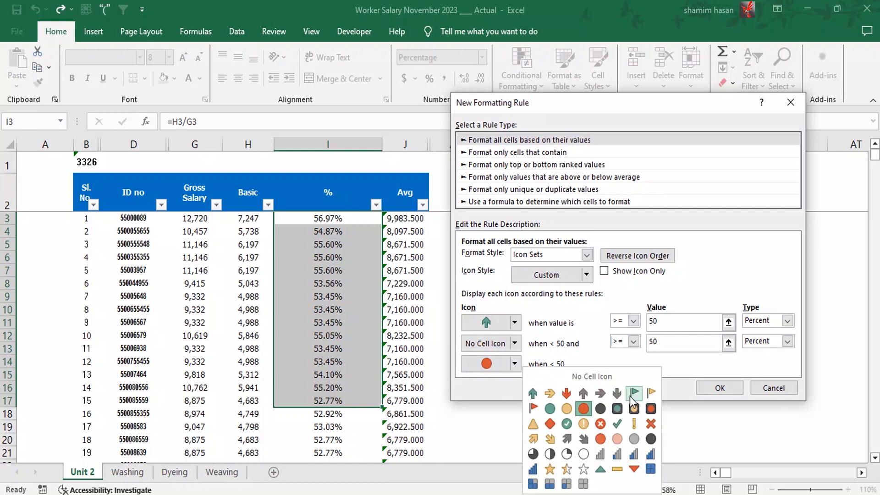
{"action": "left_click", "coordinate": [567, 395]}
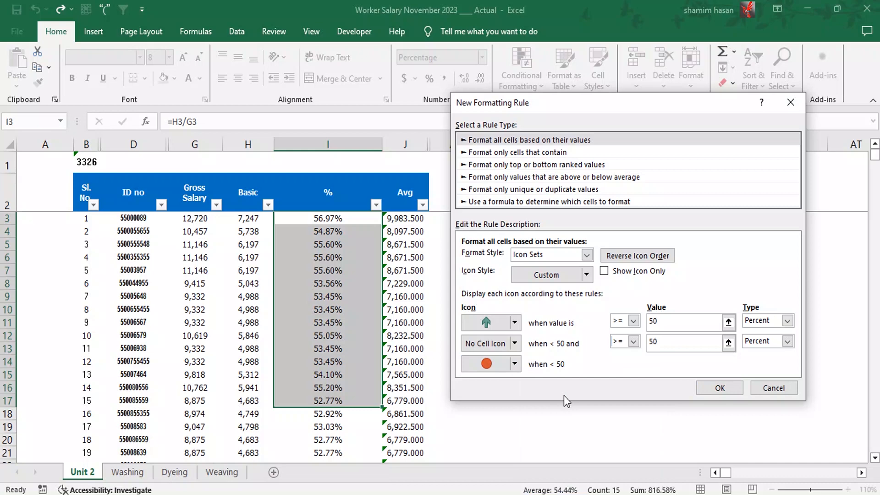
{"action": "left_click", "coordinate": [720, 386]}
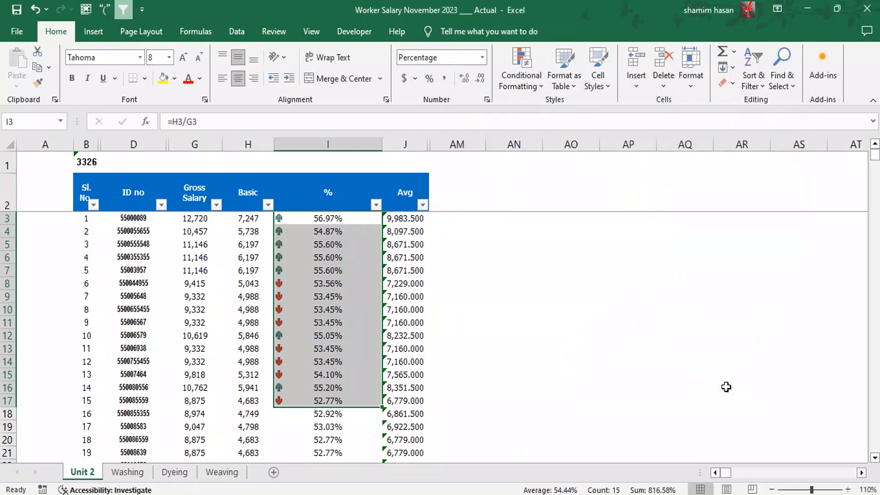
Examine the arrow icons beside the percentages and browse the preset data bars, color scales and icon sets
{"action": "left_click", "coordinate": [330, 361]}
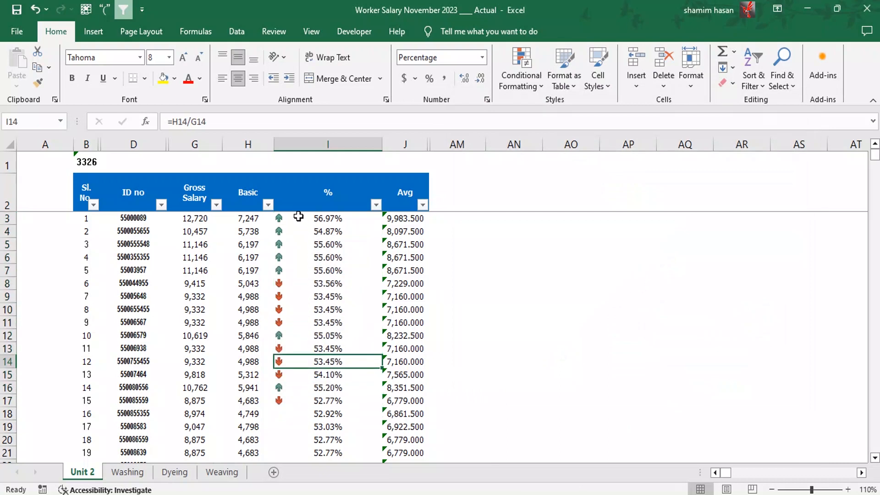
{"action": "left_click_drag", "start_coordinate": [299, 218], "coordinate": [316, 270]}
{"action": "left_click", "coordinate": [320, 229]}
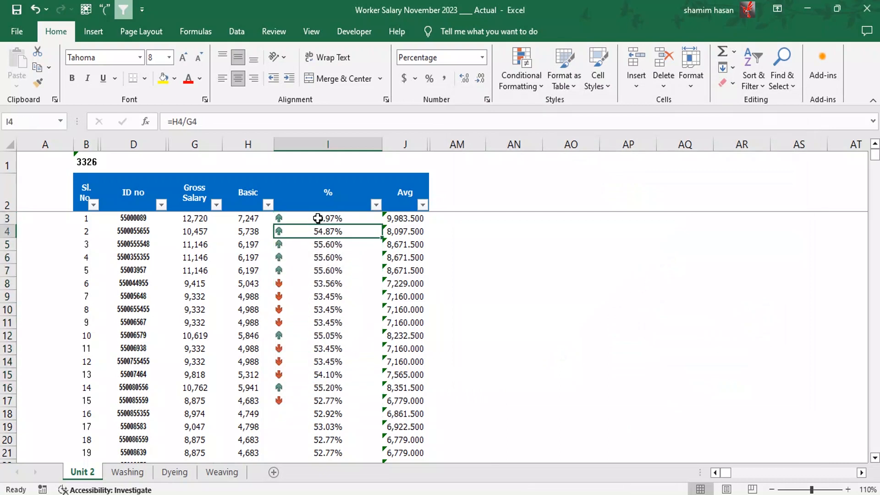
{"action": "left_click", "coordinate": [316, 219]}
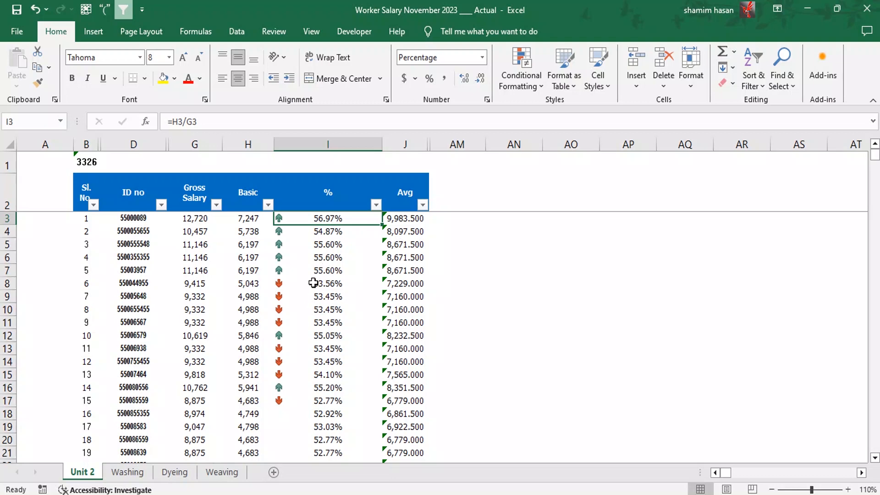
{"action": "left_click_drag", "start_coordinate": [313, 283], "coordinate": [316, 323]}
{"action": "left_click", "coordinate": [323, 374]}
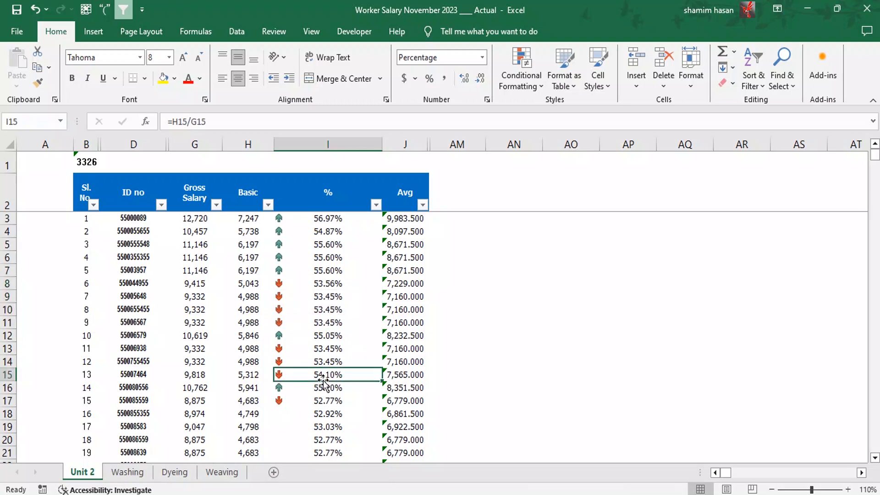
{"action": "left_click", "coordinate": [326, 322]}
{"action": "left_click", "coordinate": [542, 82]}
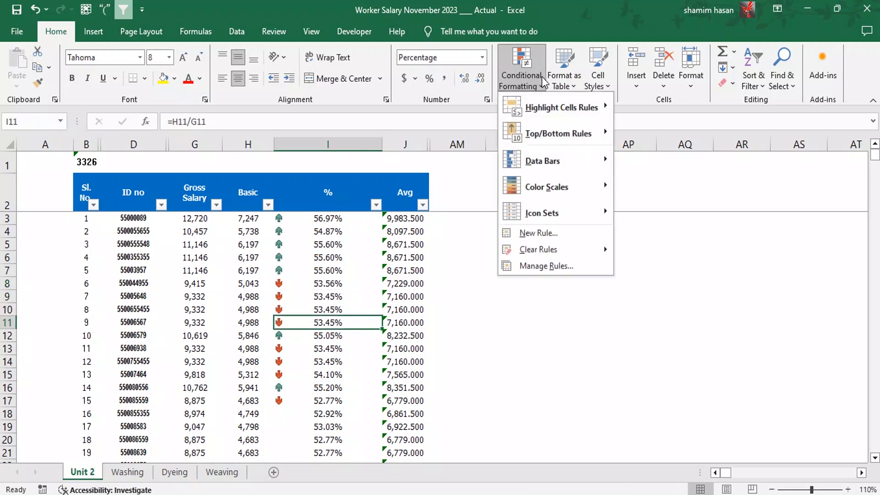
{"action": "mouse_move", "coordinate": [530, 165]}
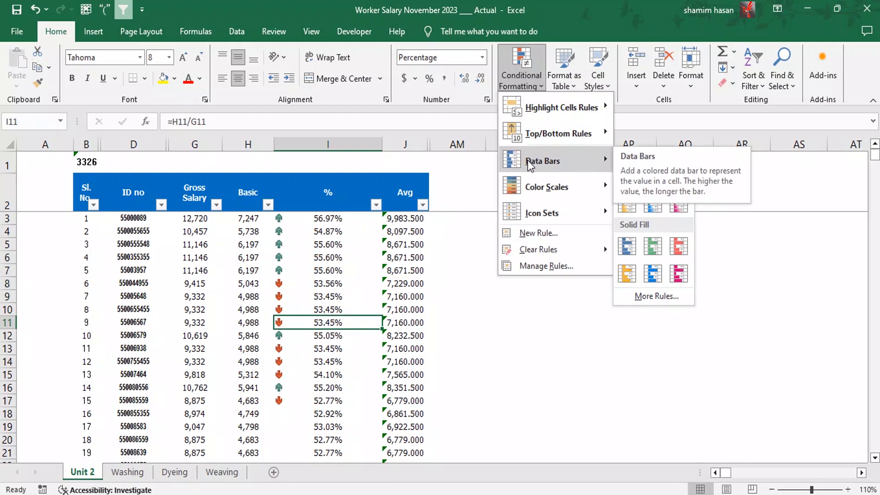
{"action": "mouse_move", "coordinate": [563, 190]}
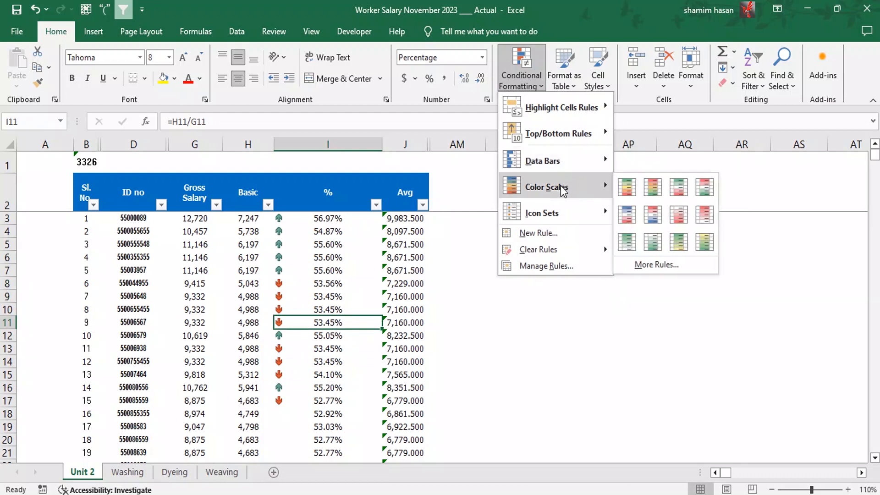
{"action": "mouse_move", "coordinate": [549, 215]}
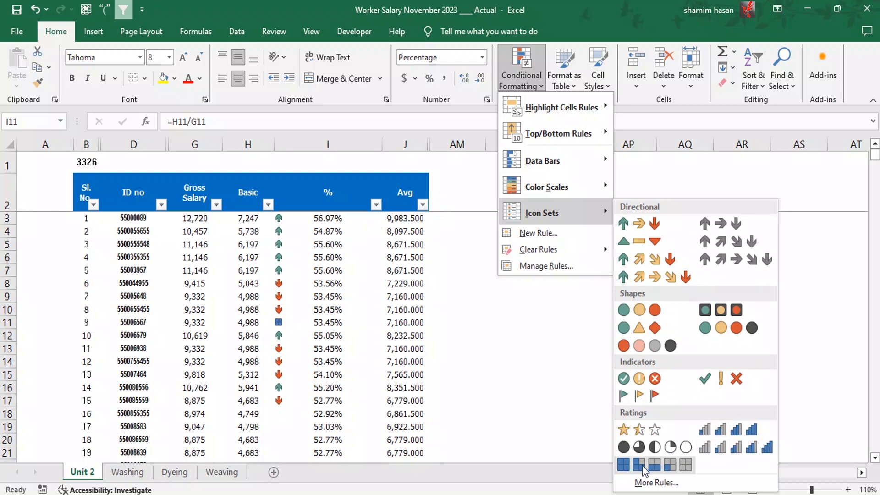
{"action": "left_click", "coordinate": [290, 240]}
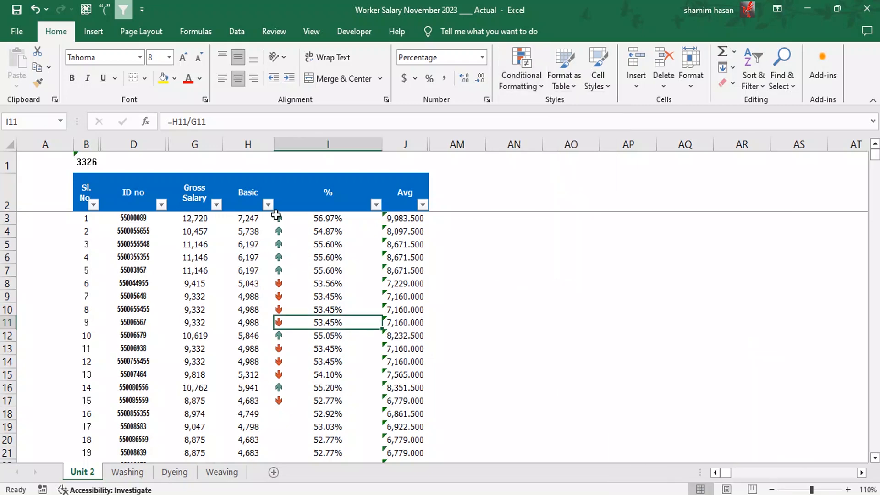
Apply the circled check, exclamation and cross icon set to the percentages in I3:I18
{"action": "left_click_drag", "start_coordinate": [289, 218], "coordinate": [292, 418]}
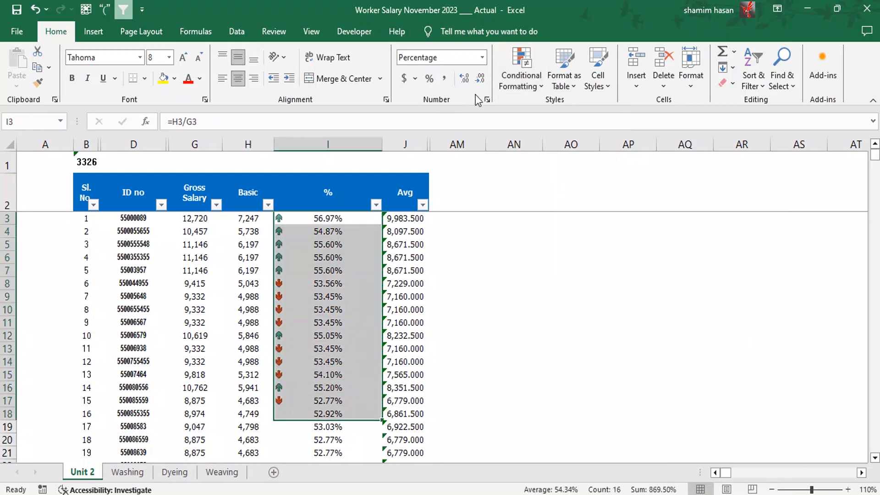
{"action": "left_click", "coordinate": [504, 86]}
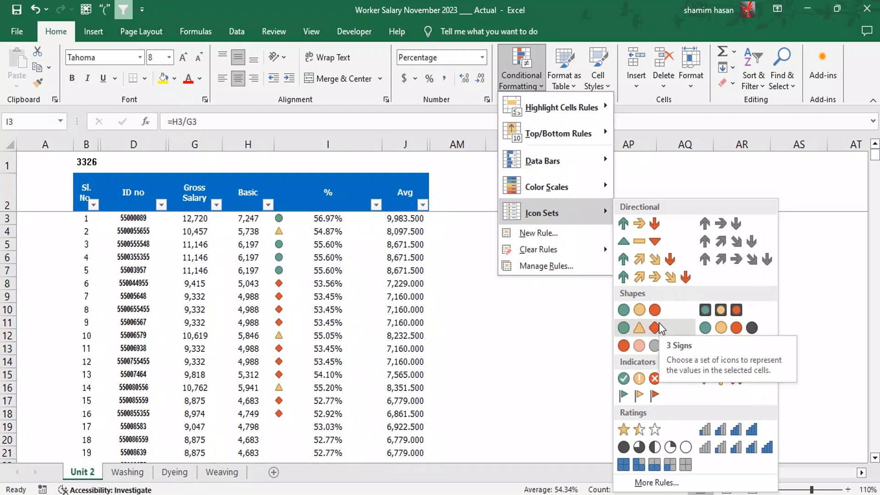
{"action": "left_click", "coordinate": [641, 384]}
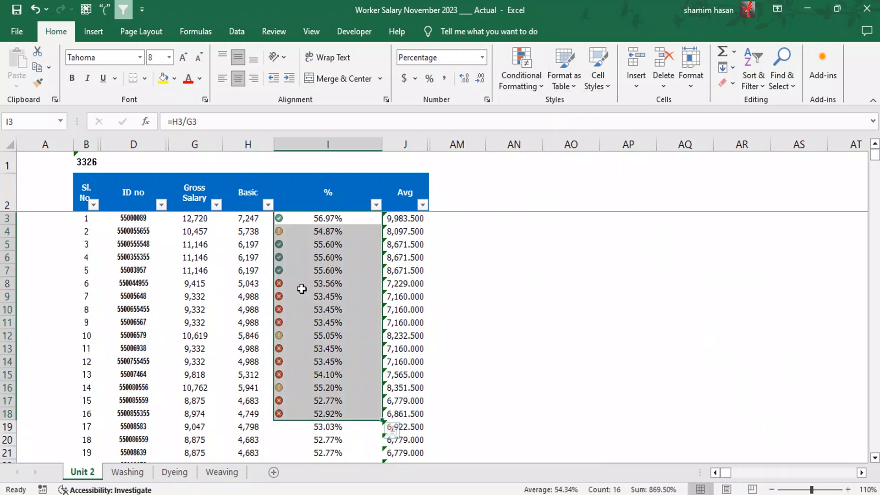
Change the circled icon set rule on I3:I18 to a 3-Color Scale in the Conditional Formatting Rules Manager and apply it
{"action": "left_click", "coordinate": [531, 83]}
{"action": "left_click", "coordinate": [541, 265]}
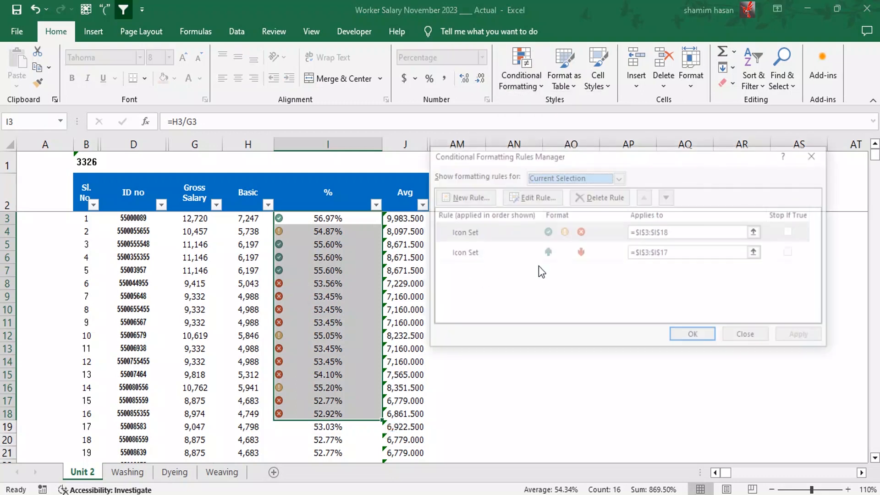
{"action": "left_click_drag", "start_coordinate": [602, 166], "coordinate": [619, 185]}
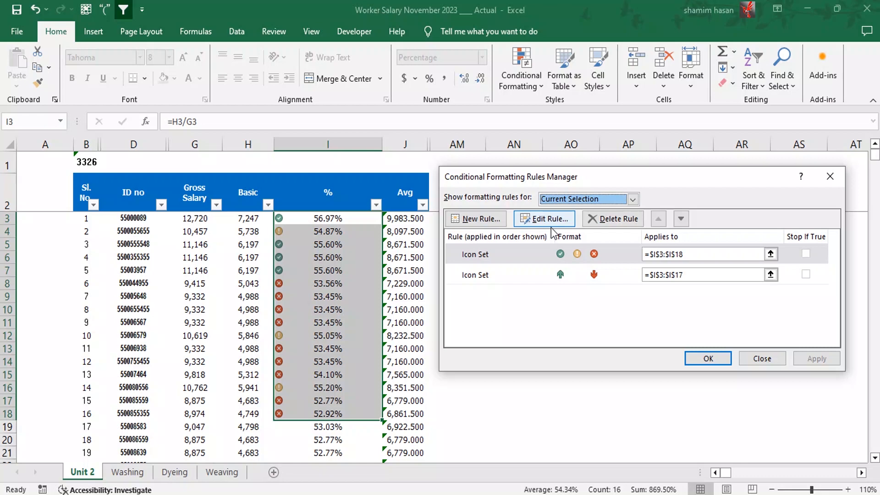
{"action": "left_click", "coordinate": [612, 256]}
{"action": "left_click", "coordinate": [554, 222]}
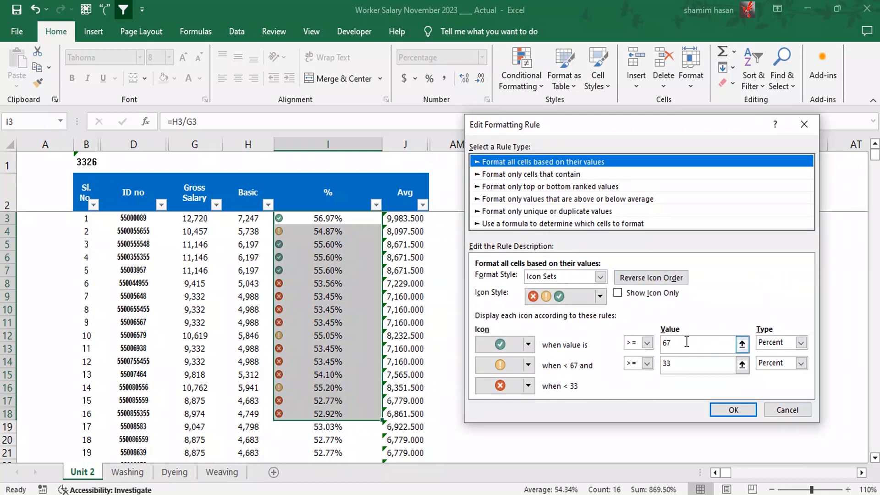
{"action": "left_click", "coordinate": [600, 277]}
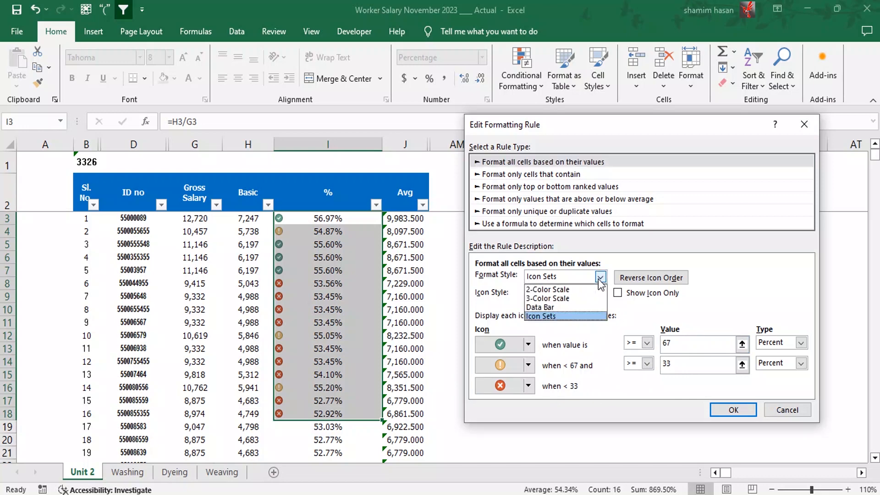
{"action": "left_click", "coordinate": [571, 298]}
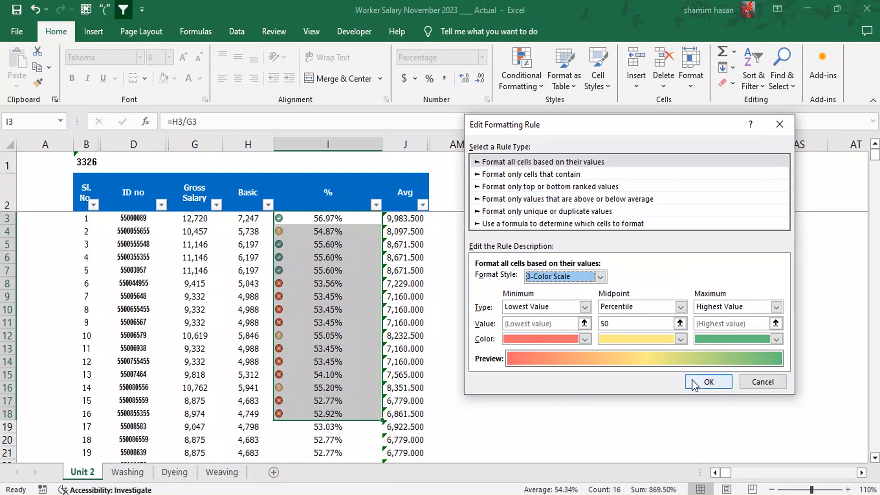
{"action": "left_click", "coordinate": [708, 382]}
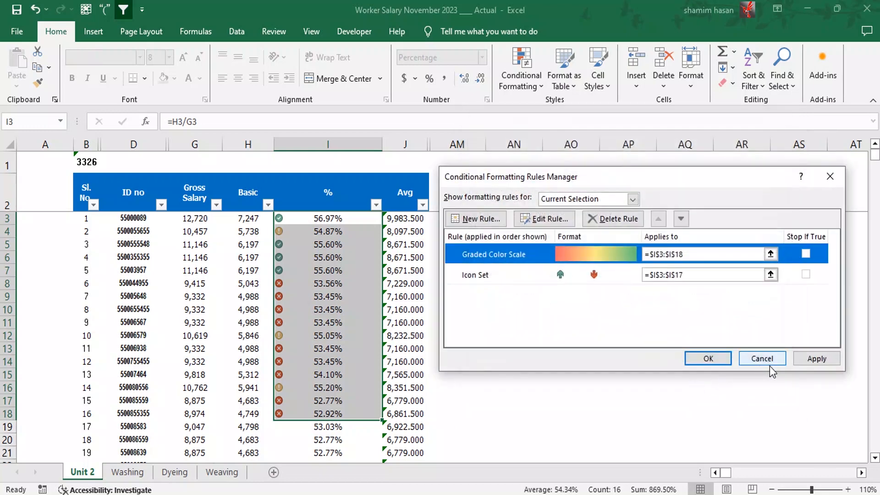
{"action": "left_click", "coordinate": [810, 358]}
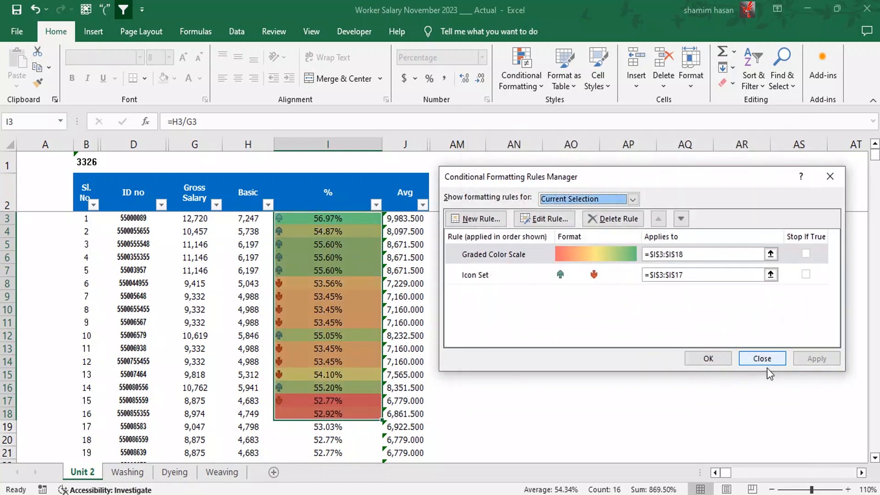
{"action": "left_click", "coordinate": [709, 361]}
{"action": "left_click", "coordinate": [514, 335]}
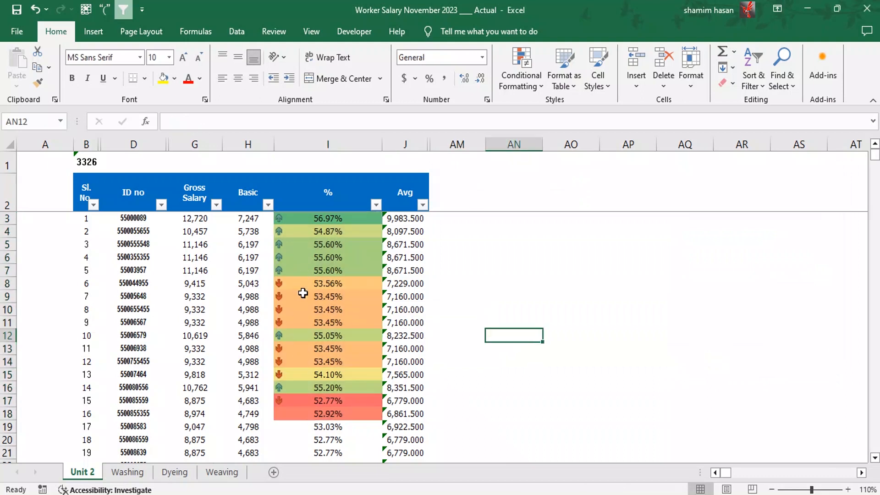
Look over the color shading and arrow icons in the percentage column, and select I3:I18
{"action": "scroll", "coordinate": [305, 312], "scroll_direction": "down", "scroll_amount": 1}
{"action": "scroll", "coordinate": [307, 323], "scroll_direction": "up", "scroll_amount": 1}
{"action": "left_click", "coordinate": [329, 280]}
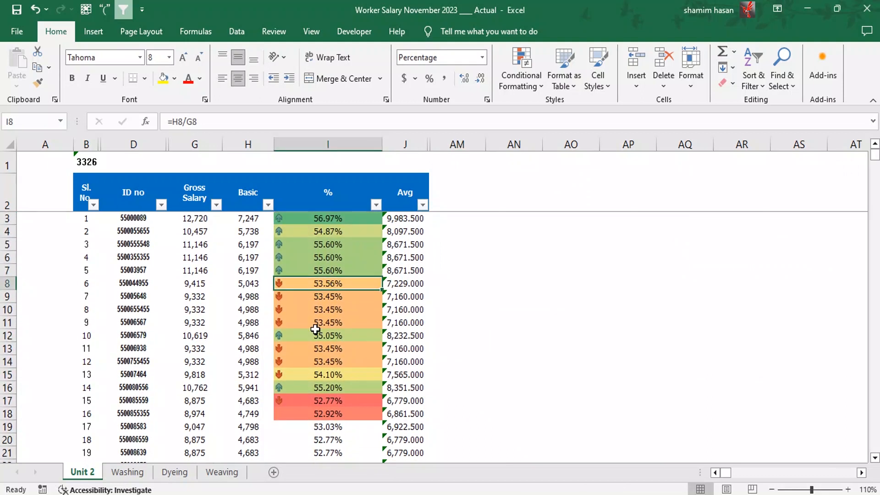
{"action": "left_click", "coordinate": [334, 349]}
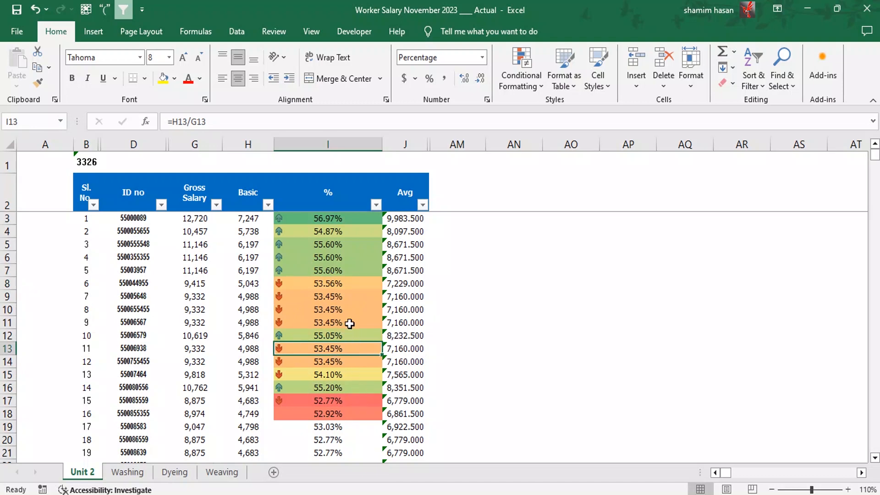
{"action": "left_click_drag", "start_coordinate": [349, 218], "coordinate": [357, 416]}
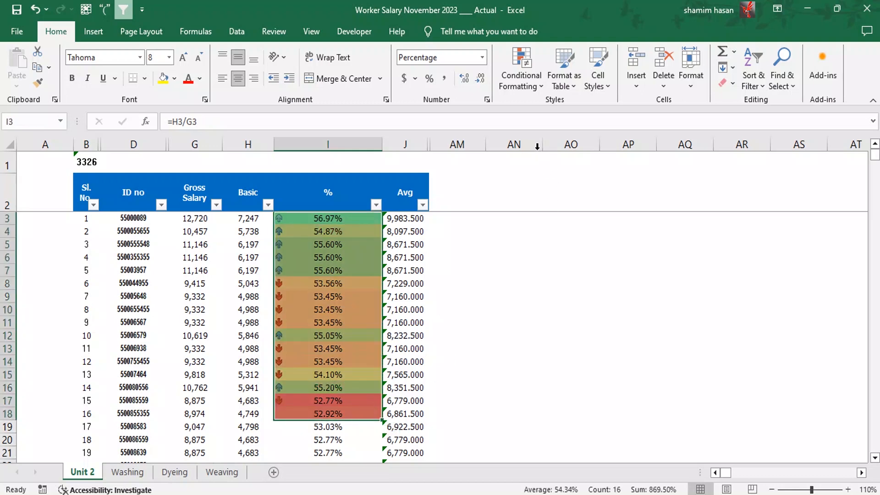